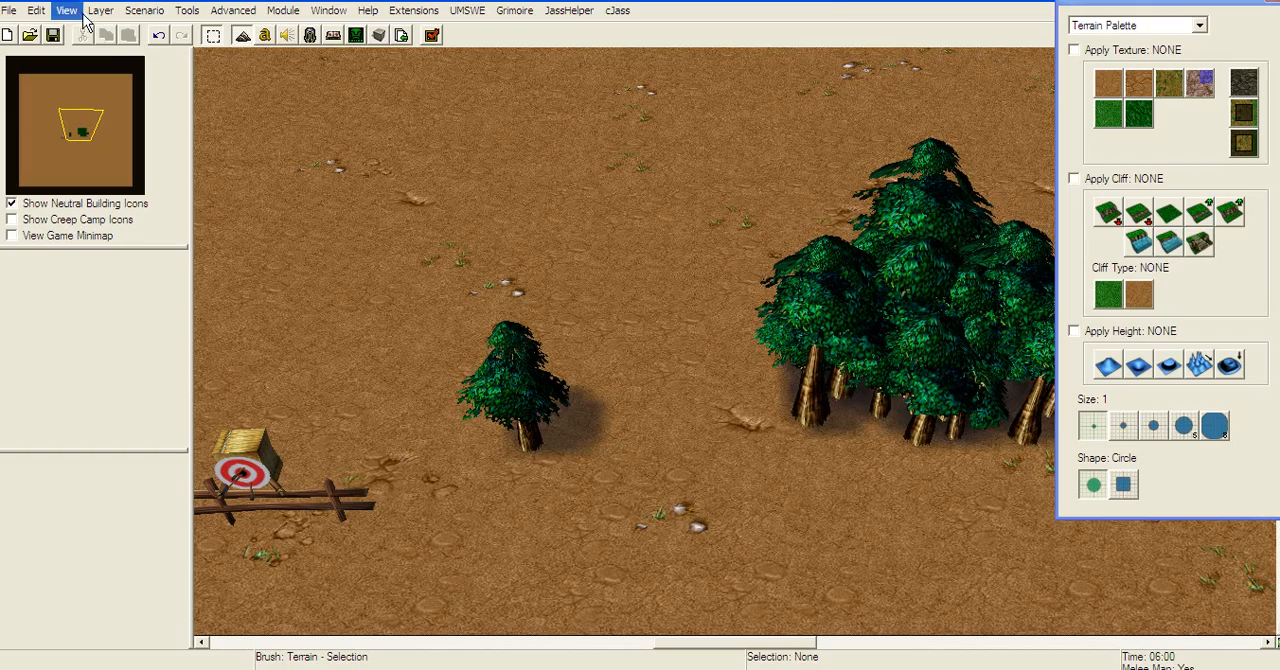
Step: Paint a large patch of Grass texture on the bare dirt northwest of the trees with a size 3 circle brush
click(100, 10)
click(114, 30)
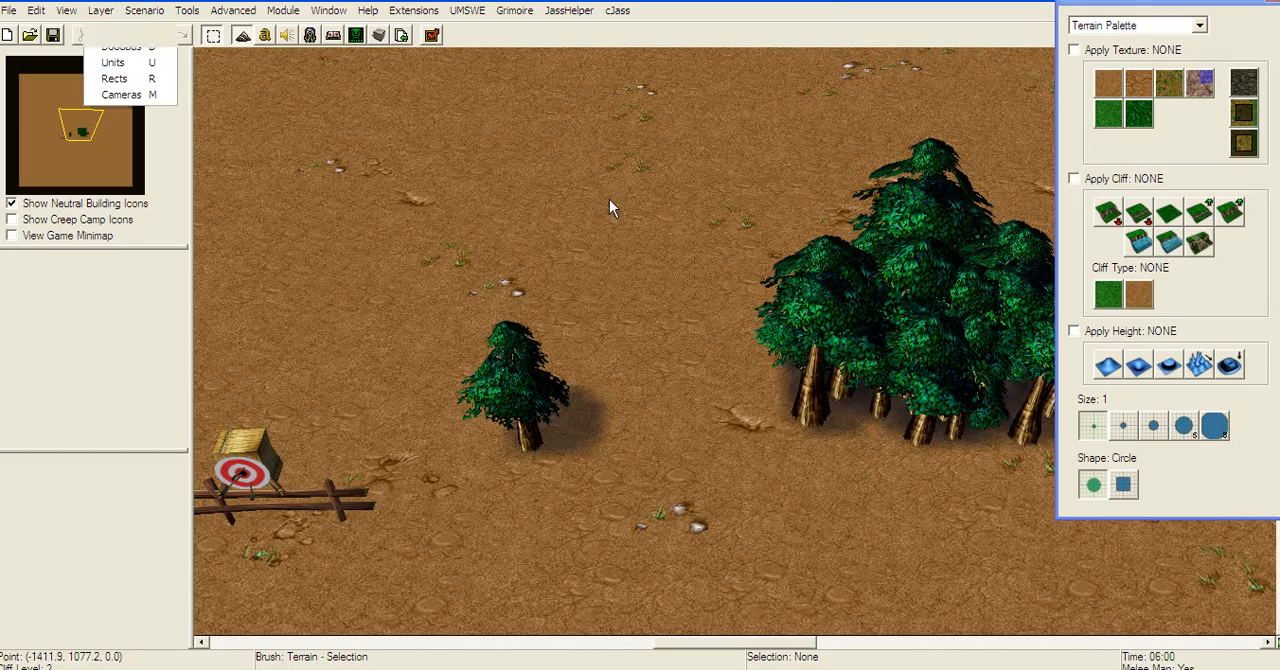
right_drag(609, 199, 940, 285)
right_drag(840, 192, 412, 165)
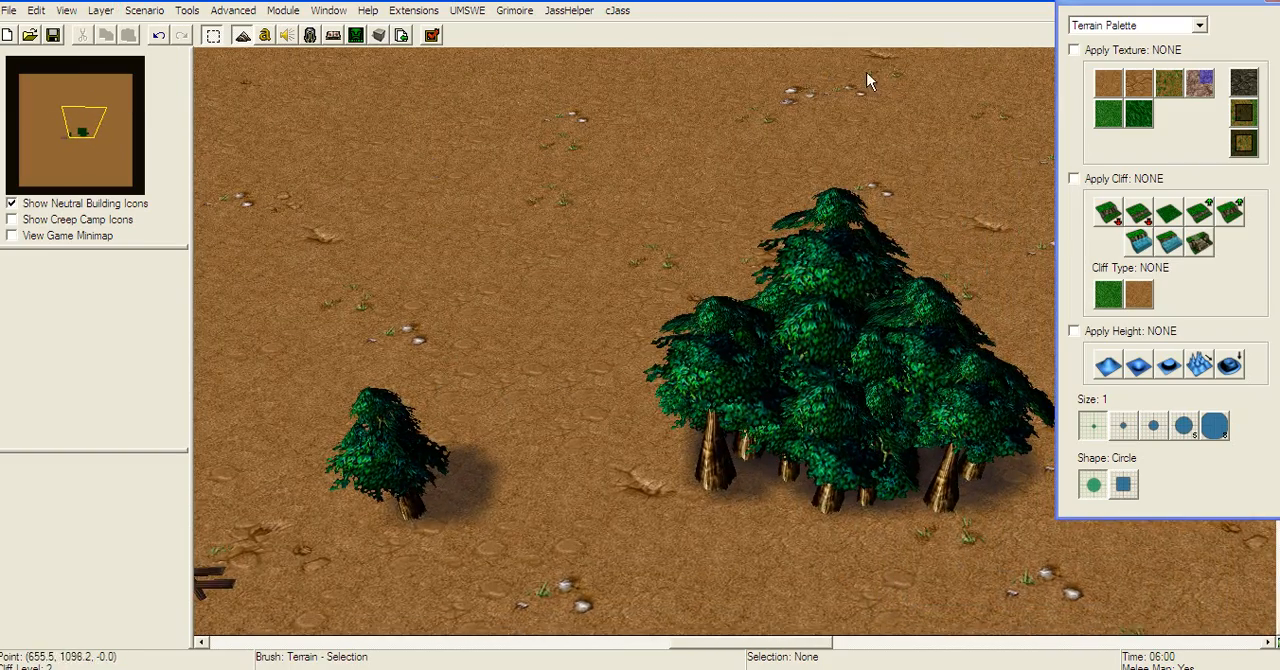
click(1128, 86)
click(1120, 115)
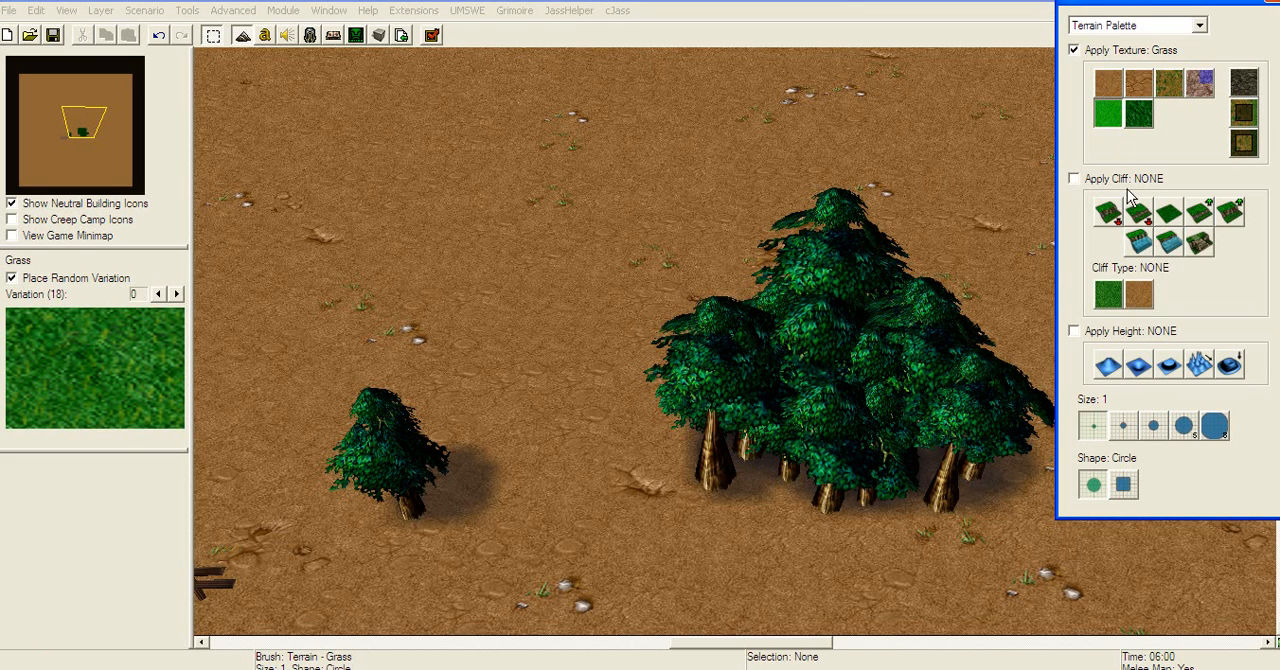
click(1153, 426)
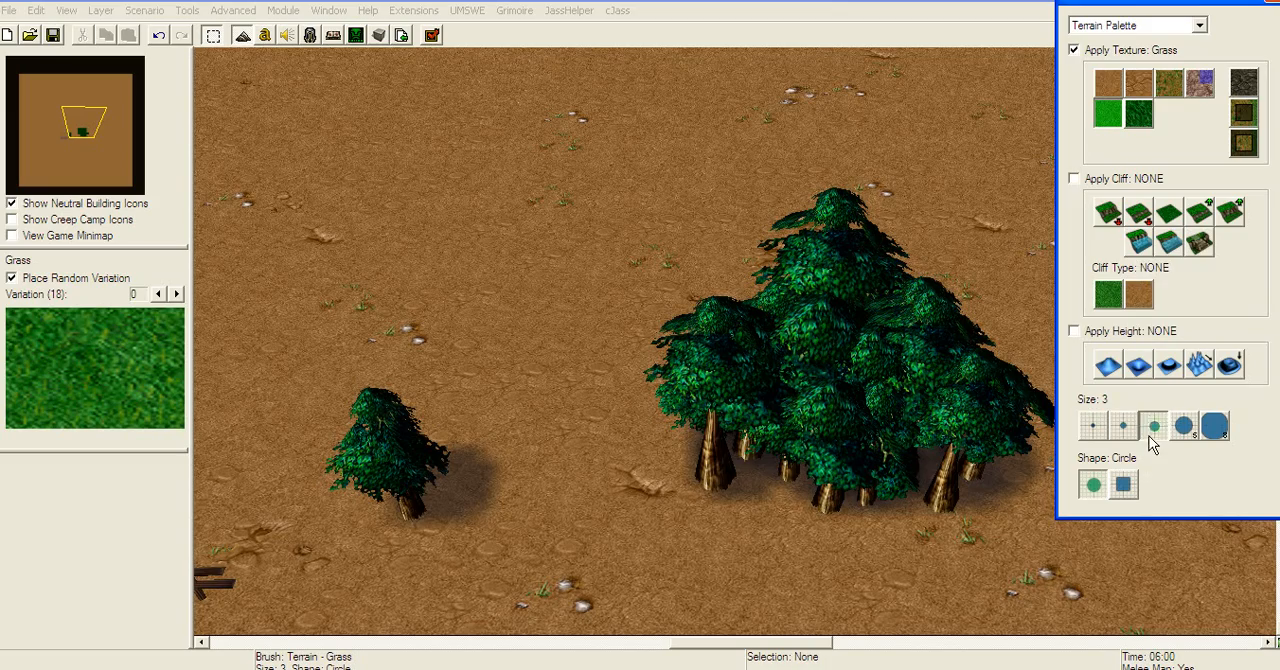
right_drag(842, 182, 982, 318)
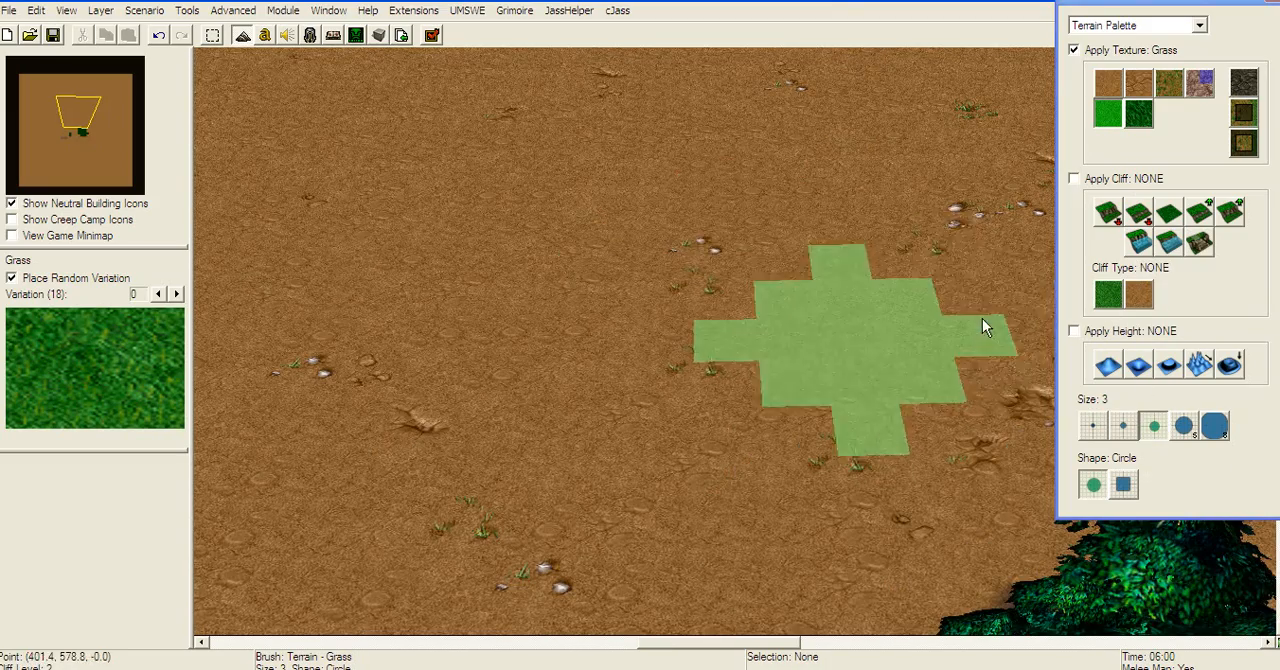
mouse_move(735, 180)
mouse_down()
mouse_move(411, 289)
mouse_move(418, 304)
mouse_move(384, 200)
mouse_move(843, 272)
mouse_move(372, 320)
mouse_up()
scroll(372, 318, up, 1)
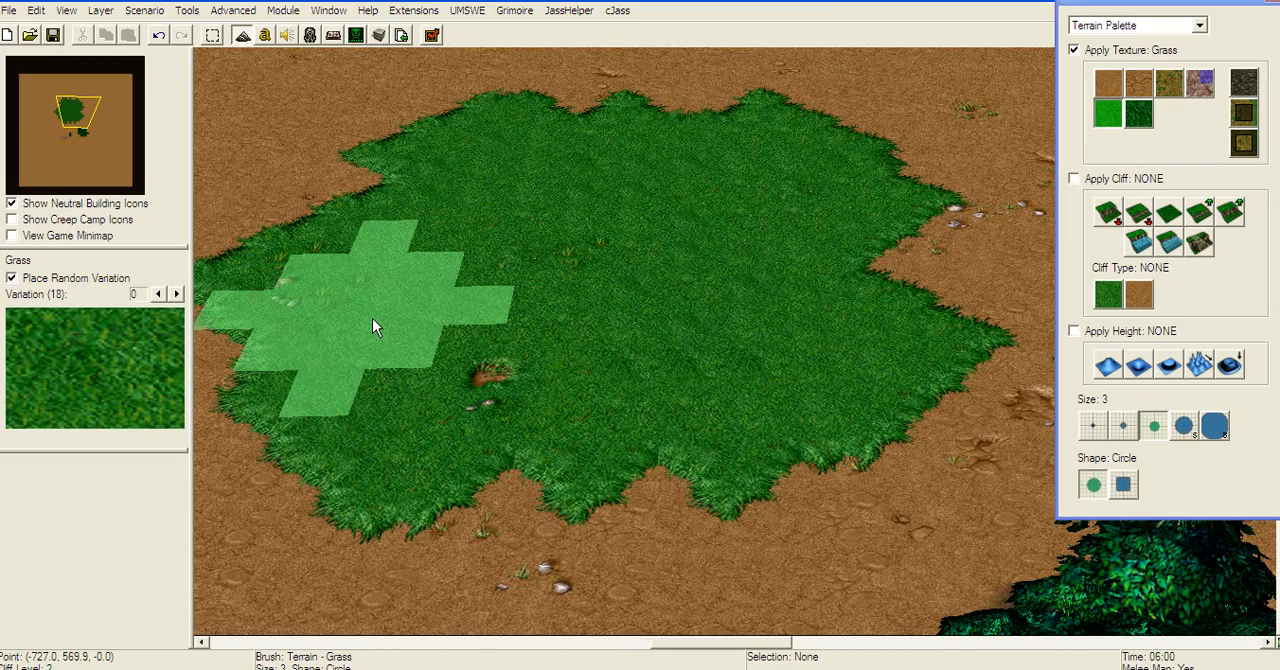
right_drag(653, 208, 698, 159)
mouse_move(698, 159)
mouse_down()
mouse_move(960, 349)
mouse_move(509, 502)
mouse_move(851, 346)
mouse_move(760, 150)
mouse_up()
right_drag(760, 150, 884, 192)
drag(345, 343, 834, 377)
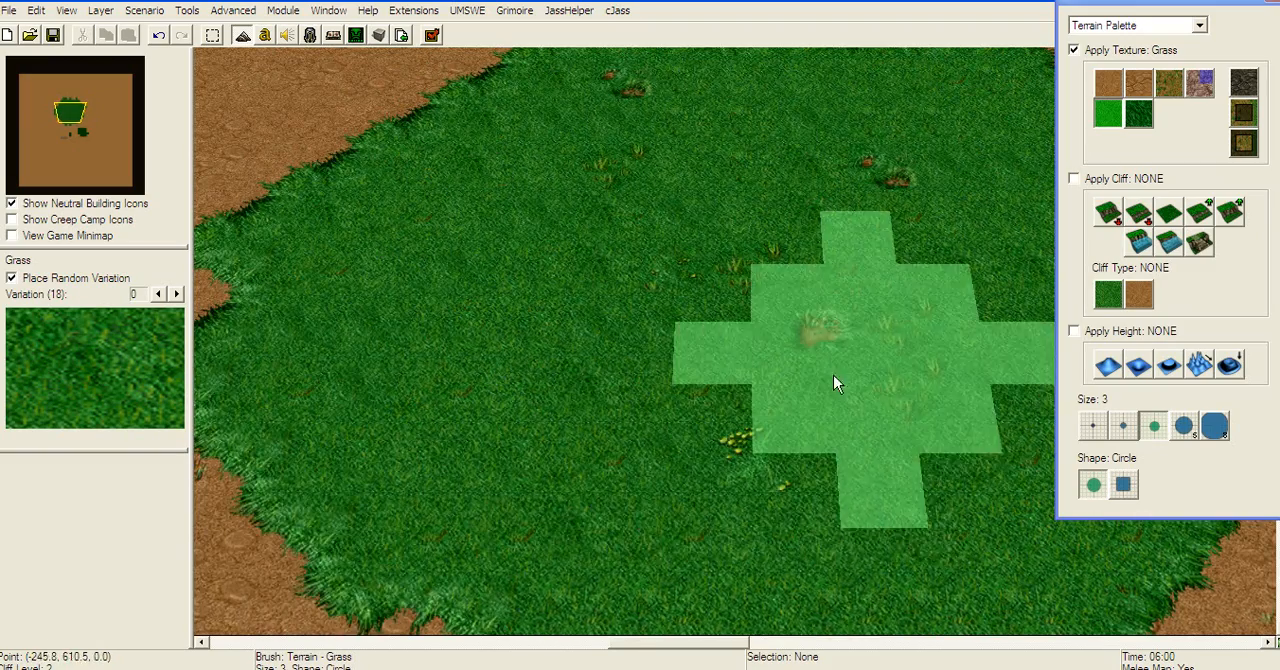
right_drag(834, 377, 777, 379)
Step: Paint a diagonal Dirt path across the grass patch with a size 2 circle brush
click(1109, 84)
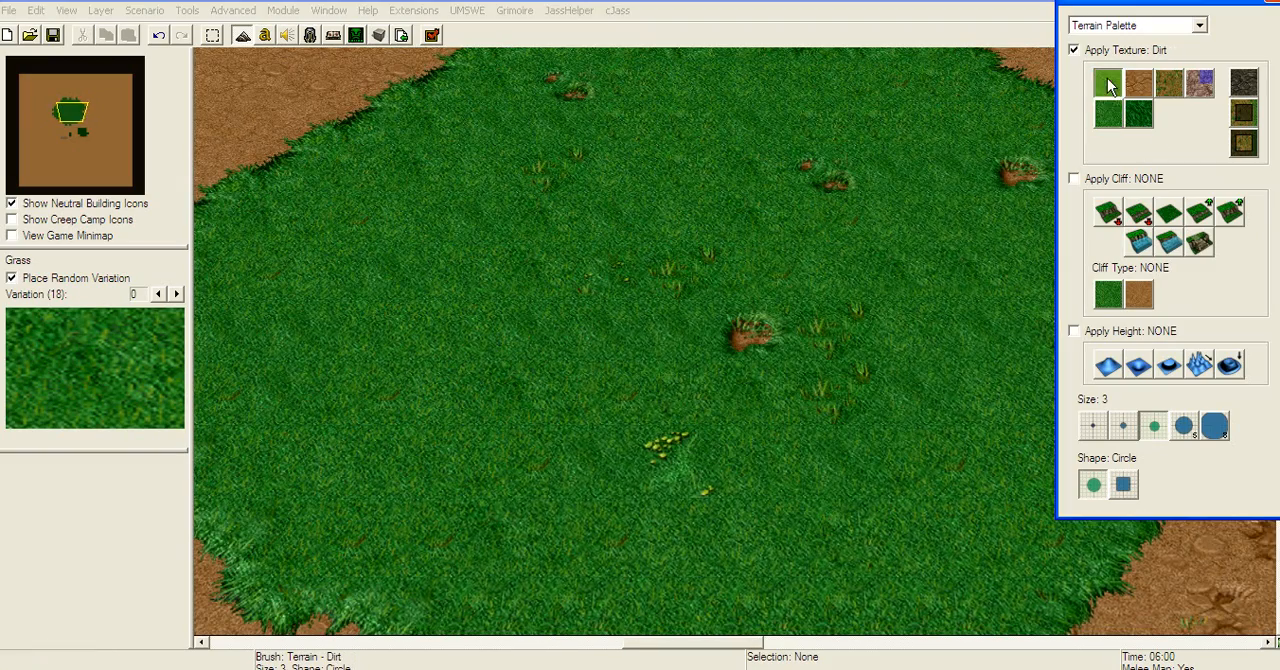
click(1122, 427)
mouse_move(863, 244)
mouse_down()
mouse_move(886, 148)
mouse_move(573, 411)
mouse_move(617, 444)
mouse_move(786, 206)
mouse_move(951, 249)
mouse_up()
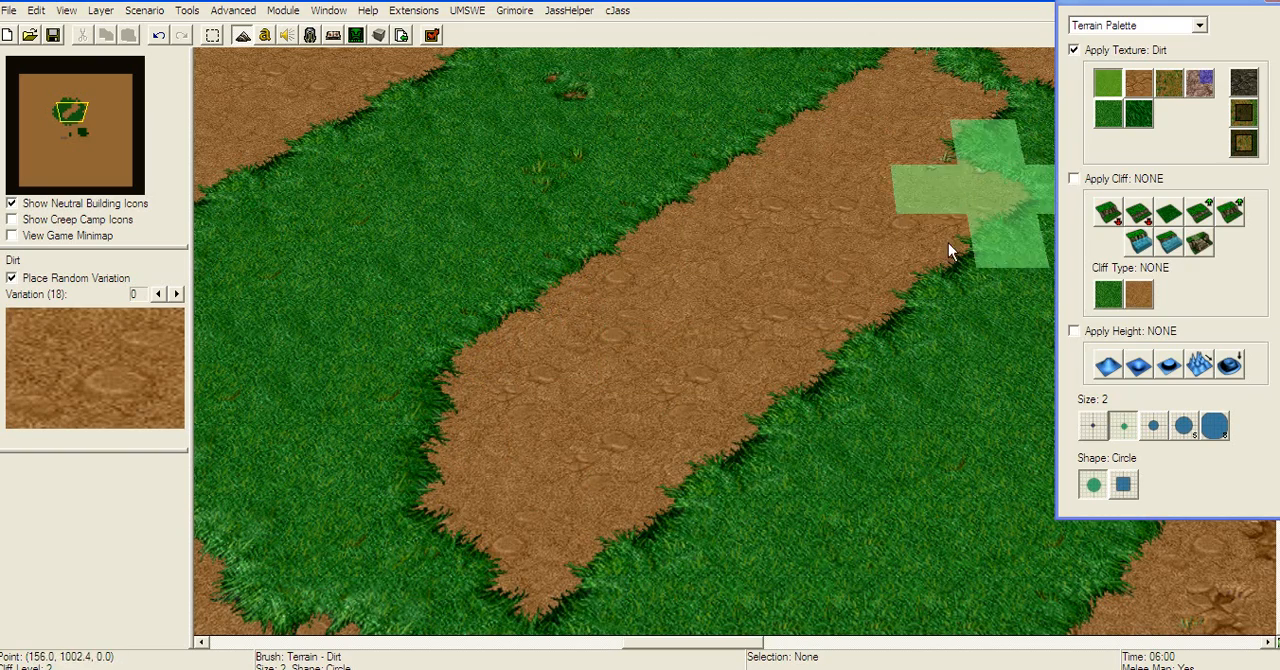
click(650, 475)
Step: Narrow the dirt path by repainting its northwestern edge with the Grass texture
click(1142, 115)
click(1112, 116)
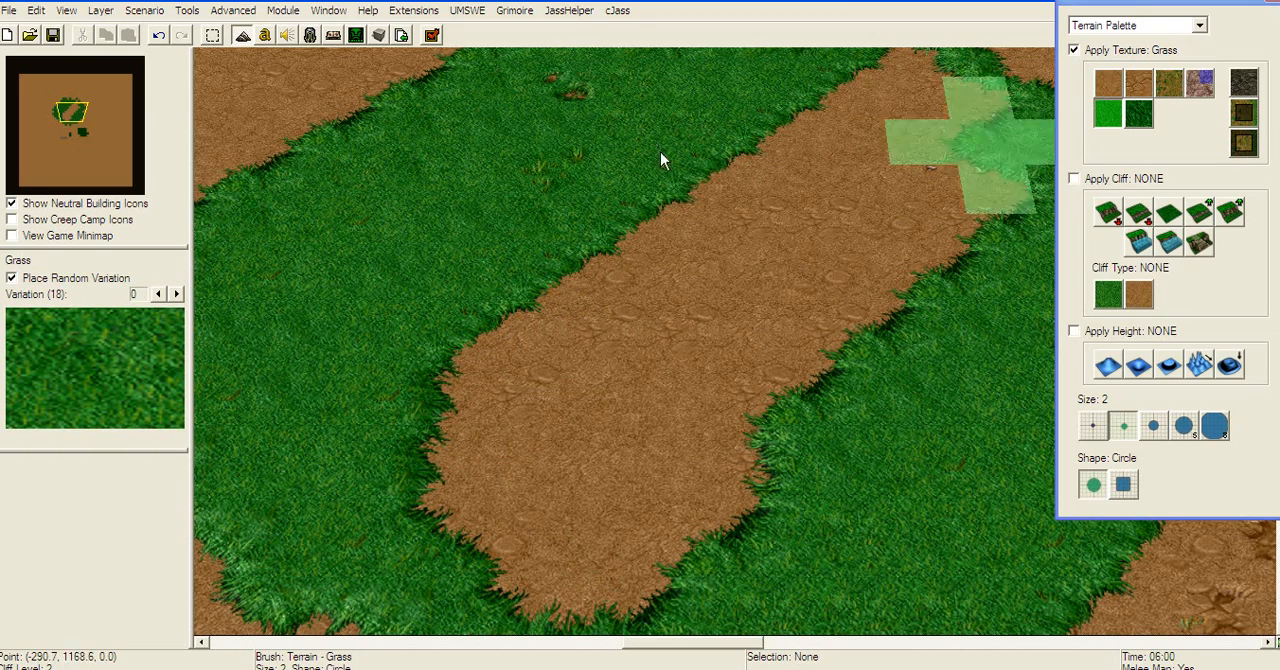
mouse_move(585, 190)
mouse_down()
mouse_move(634, 218)
mouse_move(710, 166)
mouse_up()
Step: Paint a Rough Dirt streak along the middle of the dirt path with a size 1 brush
click(1138, 82)
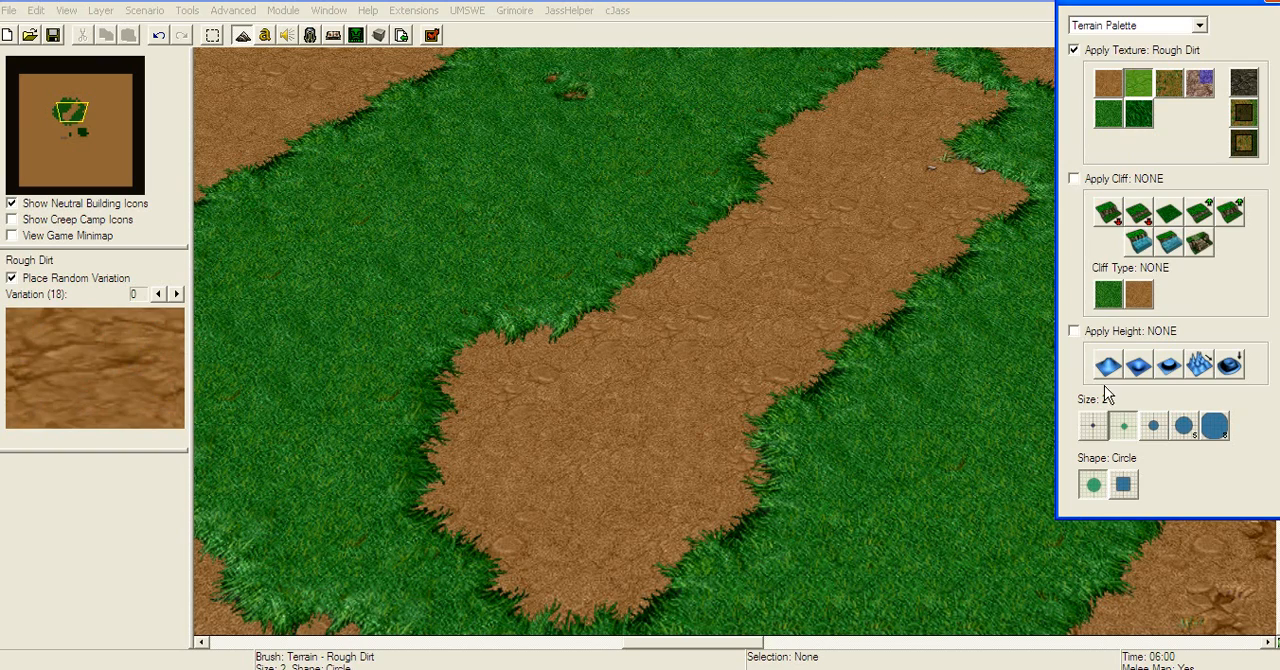
click(1093, 426)
mouse_move(864, 140)
mouse_down()
mouse_move(840, 257)
mouse_move(546, 510)
mouse_up()
right_drag(884, 285, 796, 246)
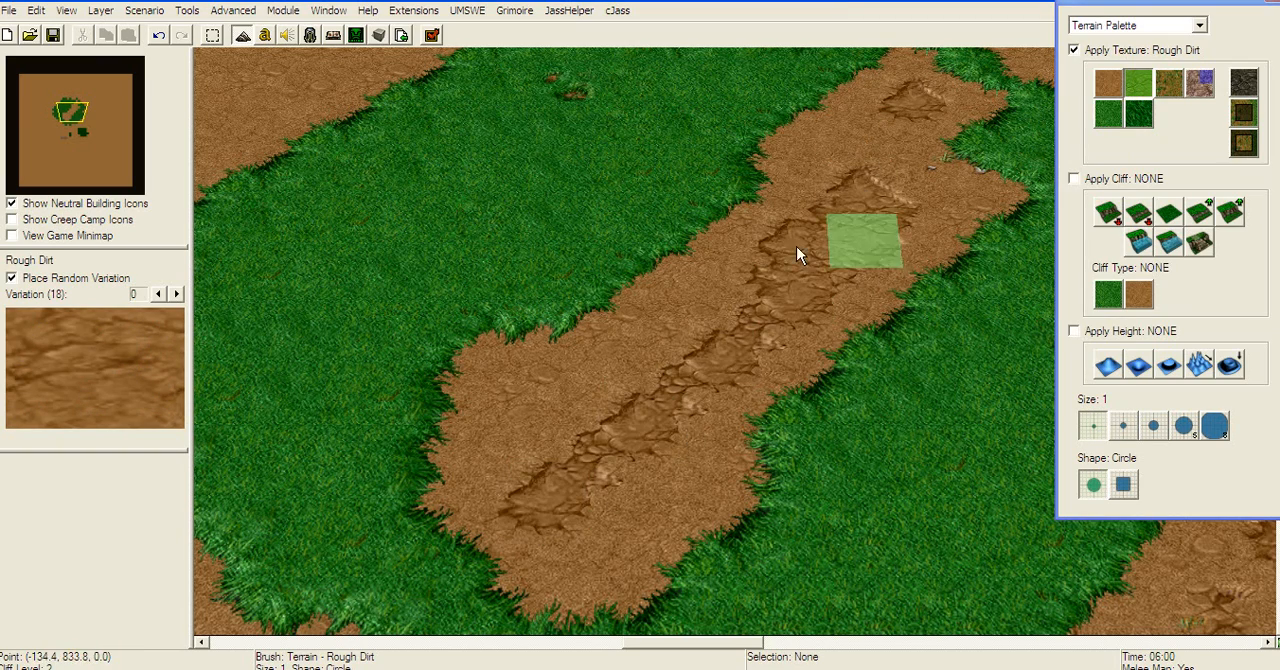
Step: Paint Grassy Dirt texture along both sides of the dirt path to blend it into the grass
click(1170, 83)
scroll(956, 99, up, 1)
mouse_move(956, 99)
mouse_down()
mouse_move(927, 292)
mouse_move(770, 478)
mouse_move(769, 461)
mouse_move(705, 517)
mouse_up()
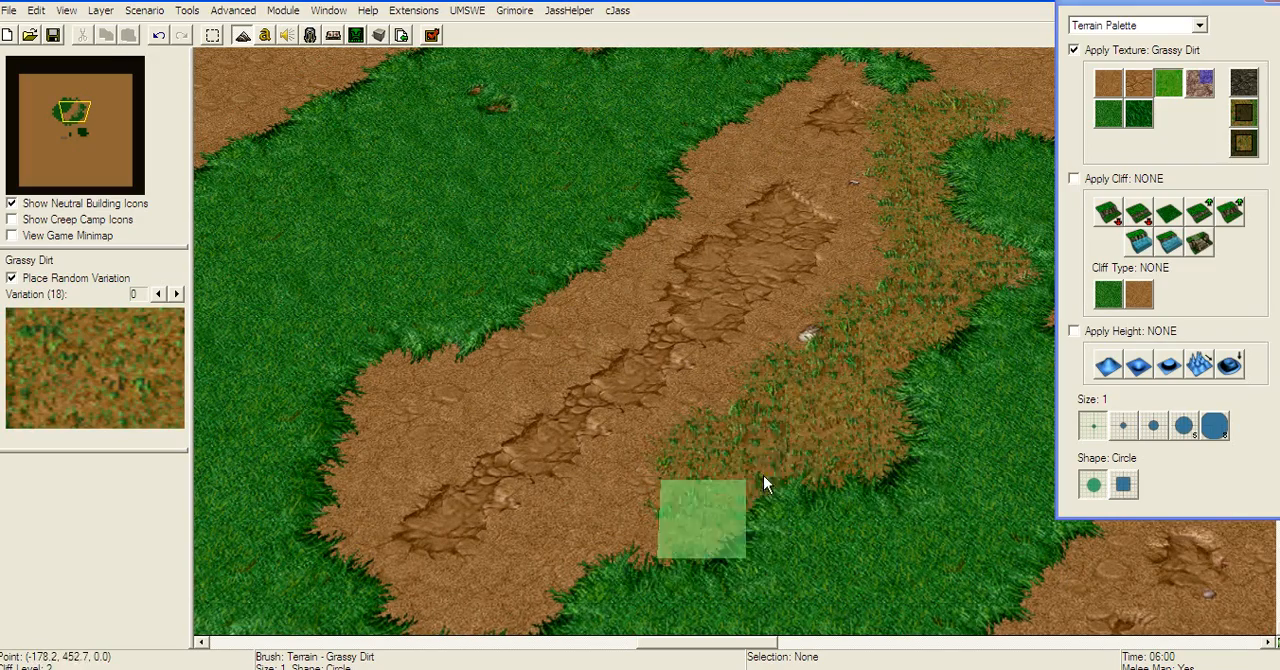
right_drag(866, 380, 877, 290)
mouse_move(605, 125)
mouse_down()
mouse_move(630, 156)
mouse_move(486, 244)
mouse_move(429, 343)
mouse_up()
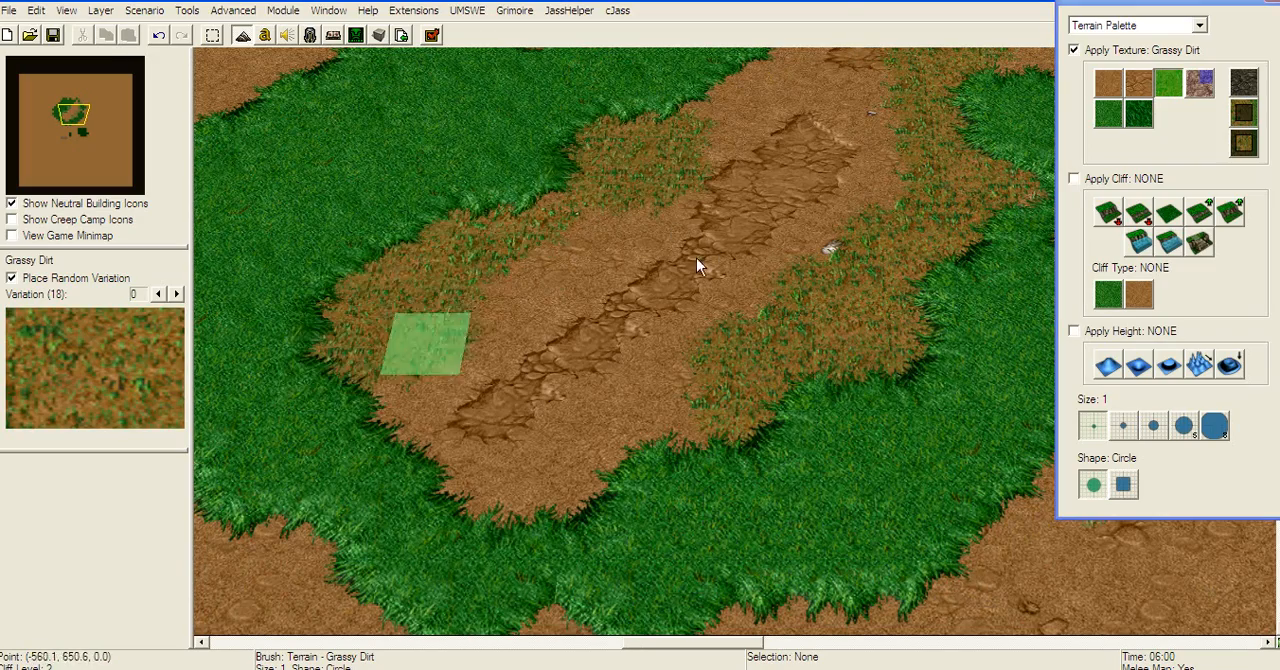
right_drag(780, 130, 704, 282)
drag(592, 212, 725, 127)
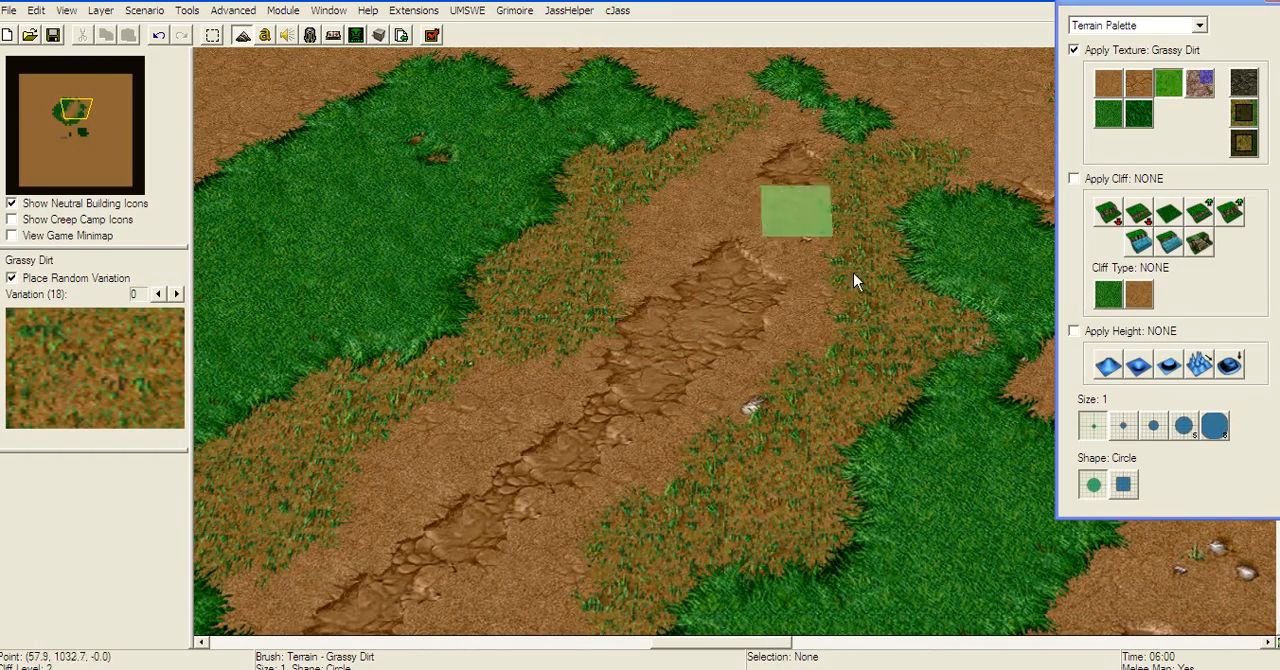
Step: Raise a winding Grass Cliff plateau by one level on the grass northwest of the path, using Increase One
right_drag(900, 275, 1180, 200)
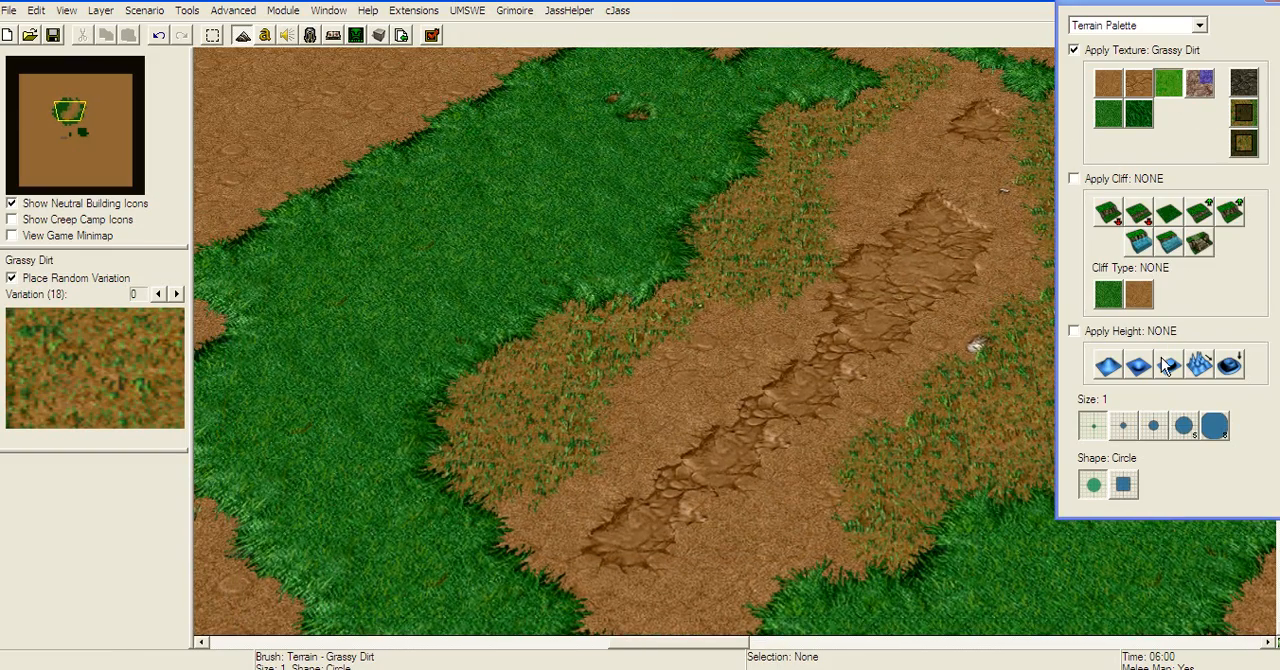
click(1108, 296)
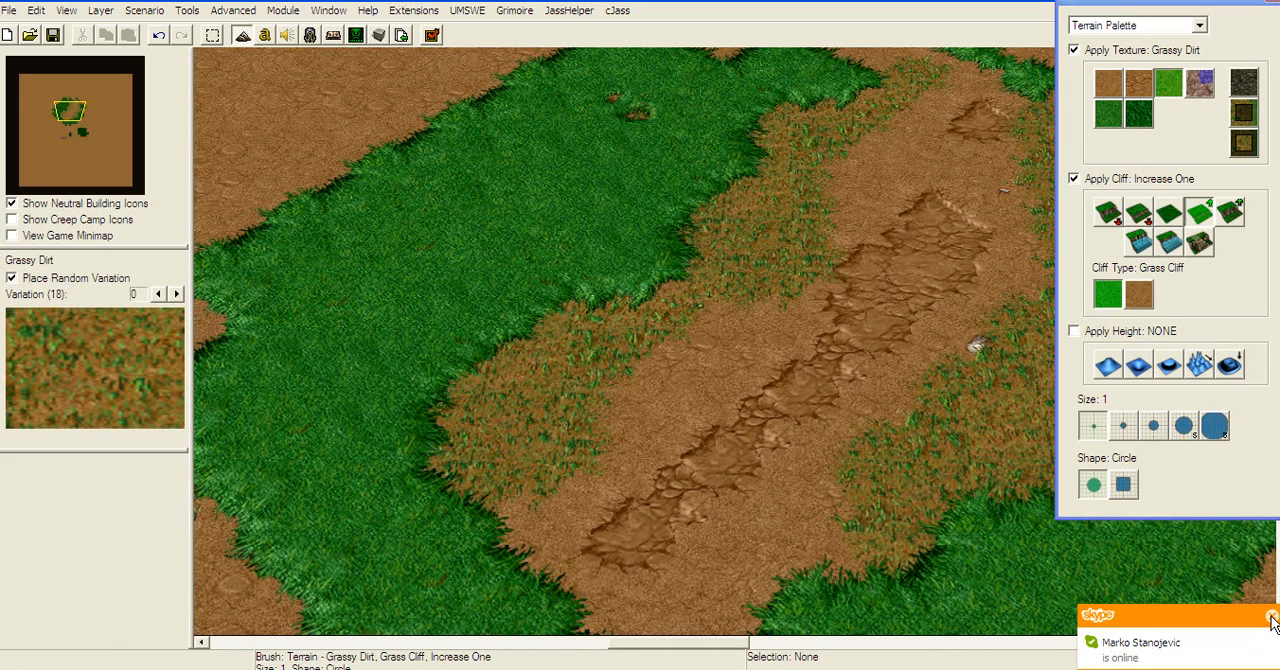
click(1272, 618)
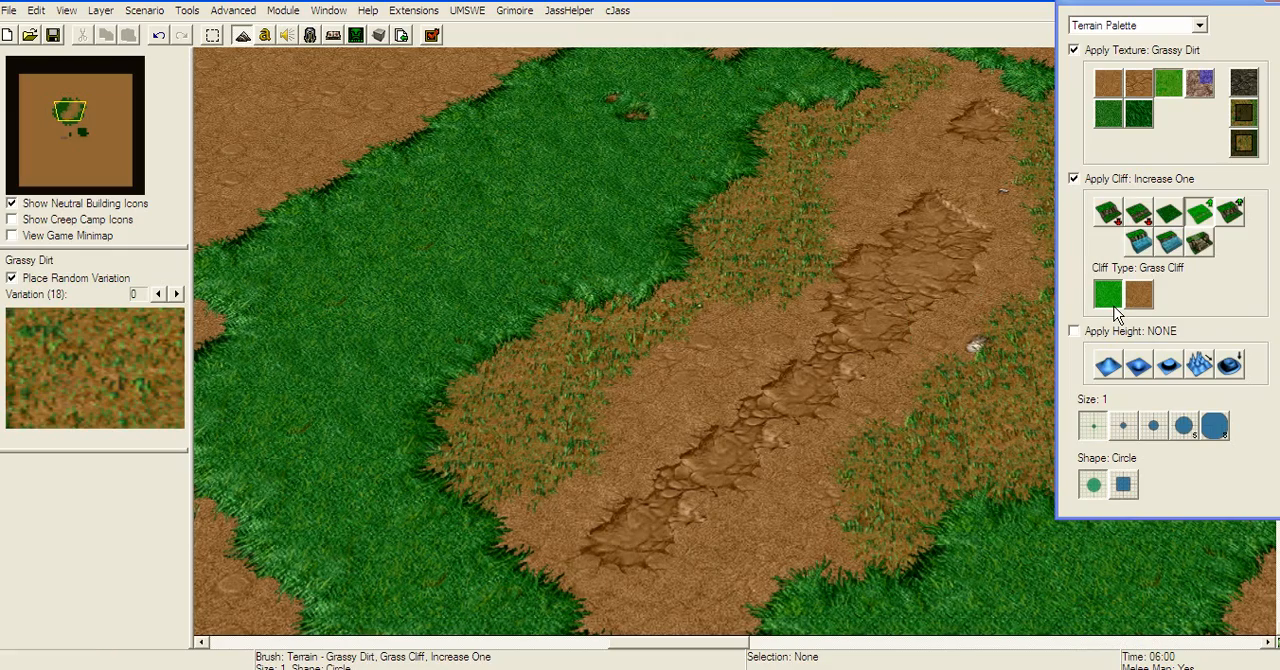
right_drag(954, 222, 1038, 334)
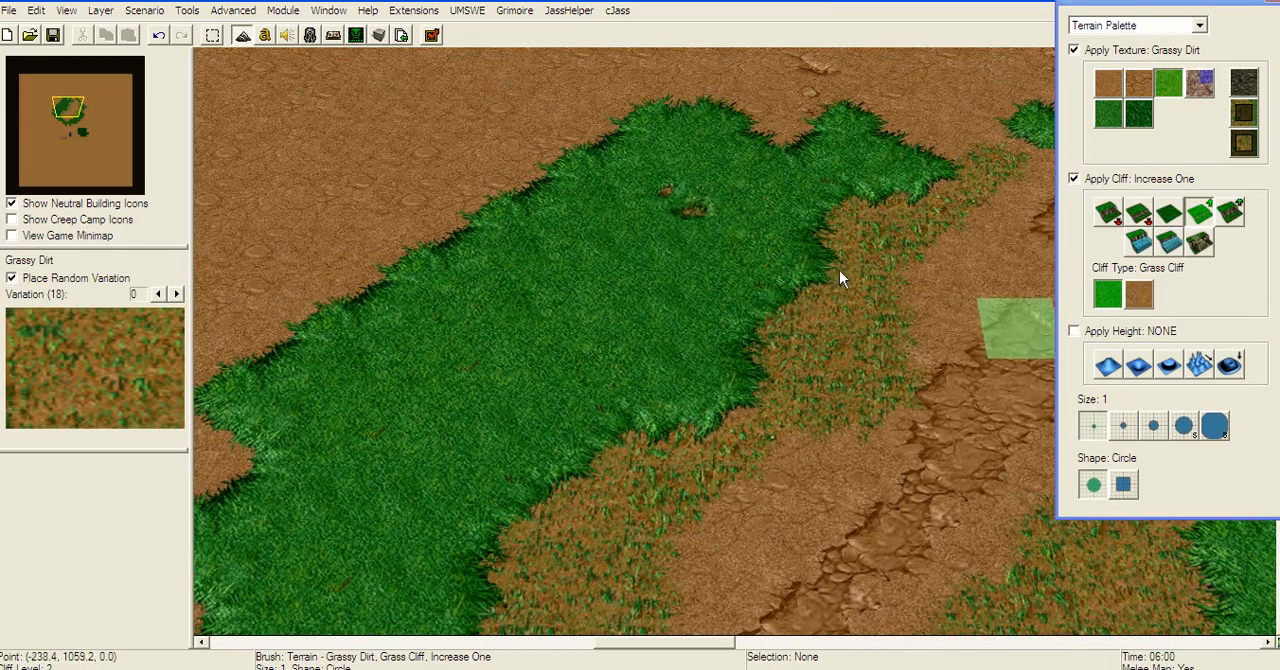
mouse_move(742, 124)
mouse_down()
mouse_move(651, 123)
mouse_move(523, 220)
mouse_move(400, 357)
mouse_up()
mouse_move(436, 234)
mouse_down()
mouse_move(422, 289)
mouse_move(745, 138)
mouse_up()
mouse_move(695, 205)
right_down()
mouse_move(698, 243)
mouse_move(791, 290)
mouse_move(782, 241)
right_up()
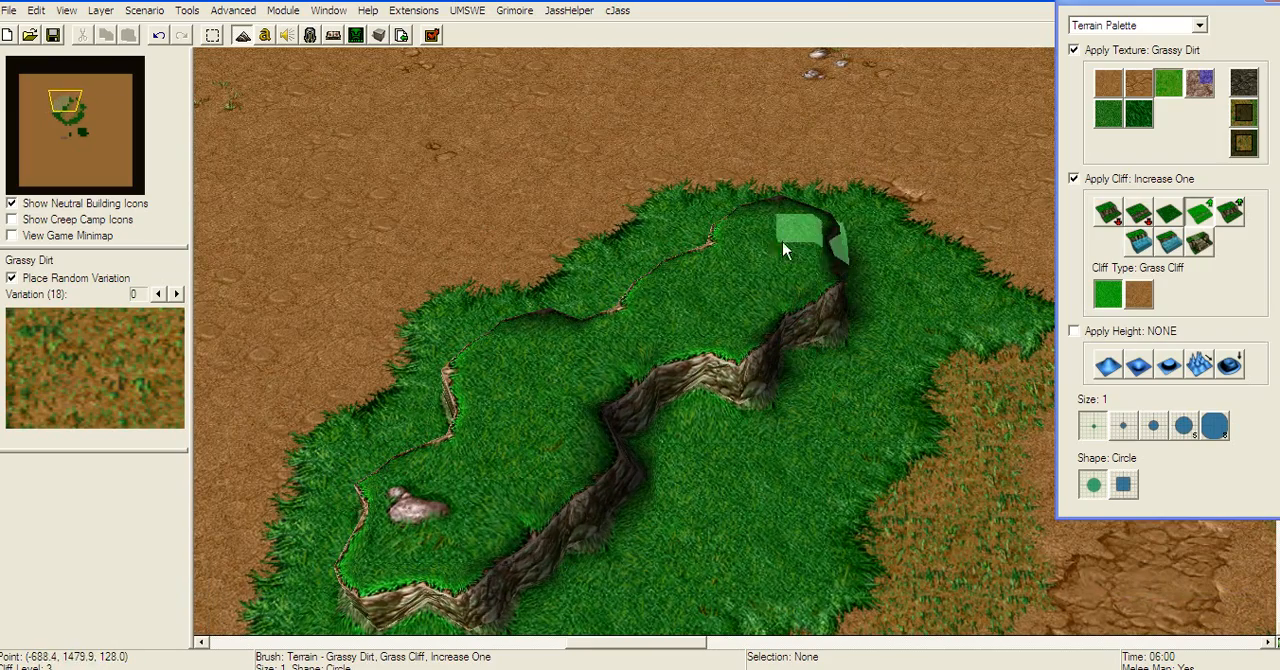
mouse_move(782, 241)
mouse_down()
mouse_move(565, 276)
mouse_move(826, 278)
mouse_move(903, 206)
mouse_move(728, 310)
mouse_up()
drag(847, 294, 857, 400)
mouse_move(857, 400)
right_down()
mouse_move(641, 307)
mouse_move(627, 287)
mouse_move(570, 372)
right_up()
right_drag(912, 411, 640, 288)
Step: Raise the ground into a hill ridge east of the grass with the Raise height tool at size 2
click(1108, 366)
right_drag(930, 323, 712, 289)
click(1124, 428)
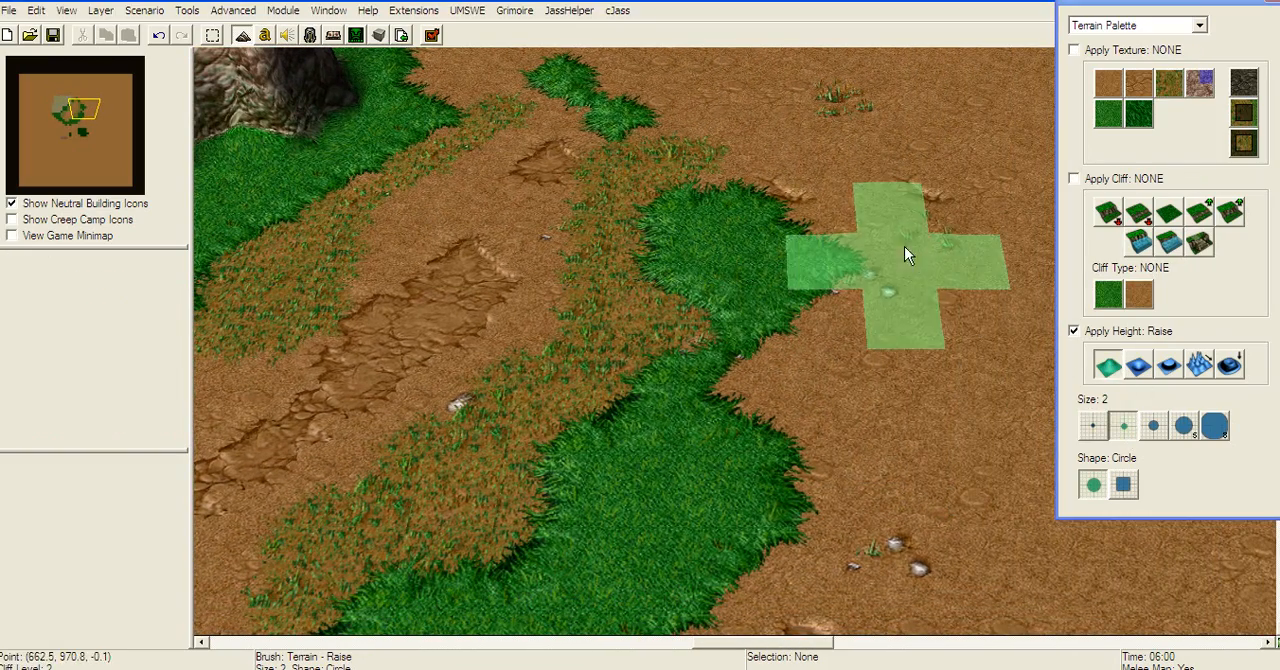
click(926, 345)
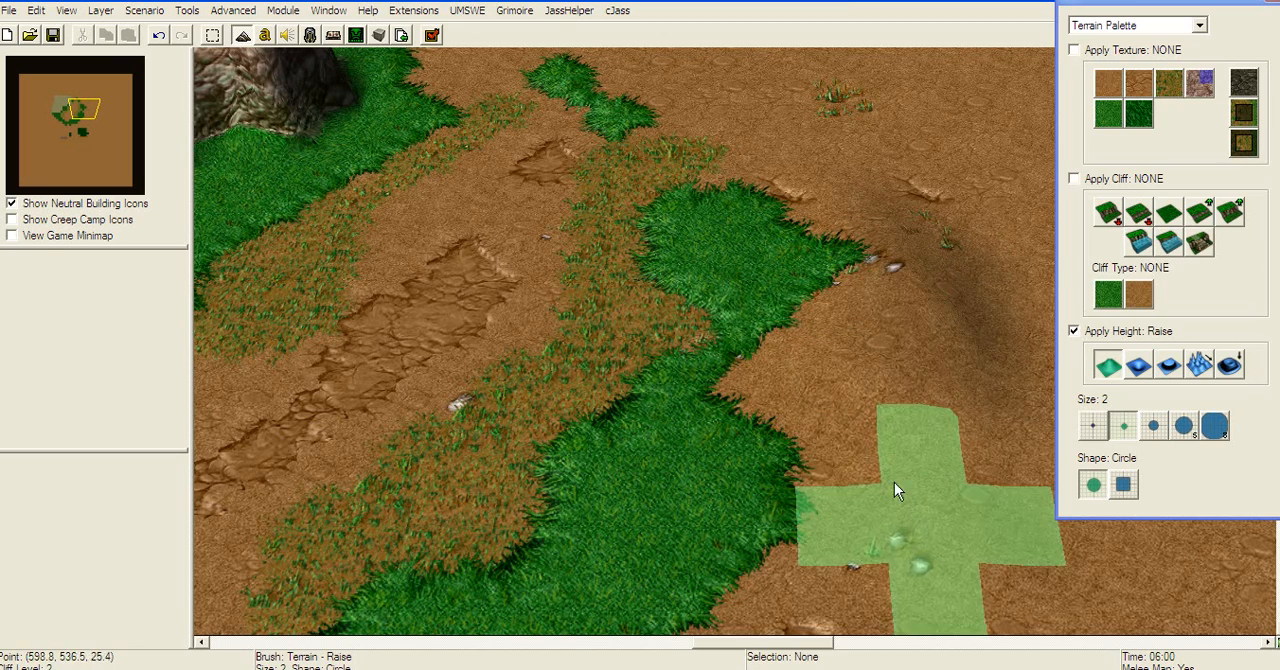
click(889, 340)
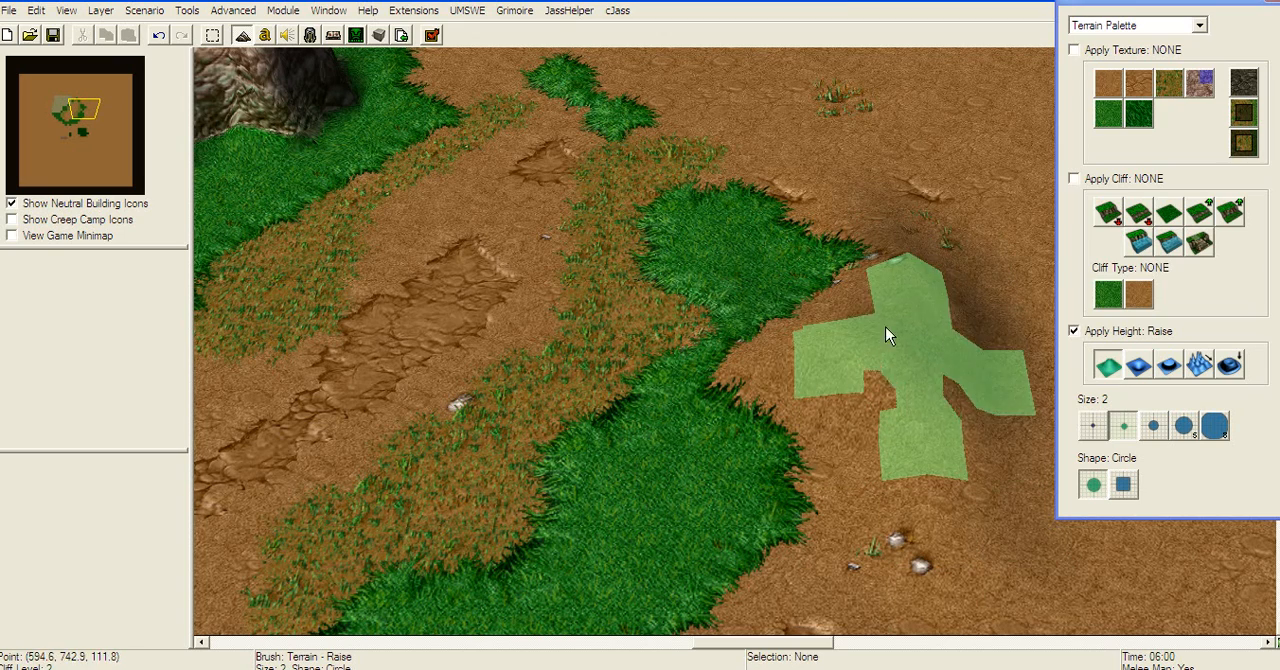
mouse_move(863, 204)
mouse_down()
mouse_move(823, 191)
mouse_move(952, 262)
mouse_move(938, 213)
mouse_up()
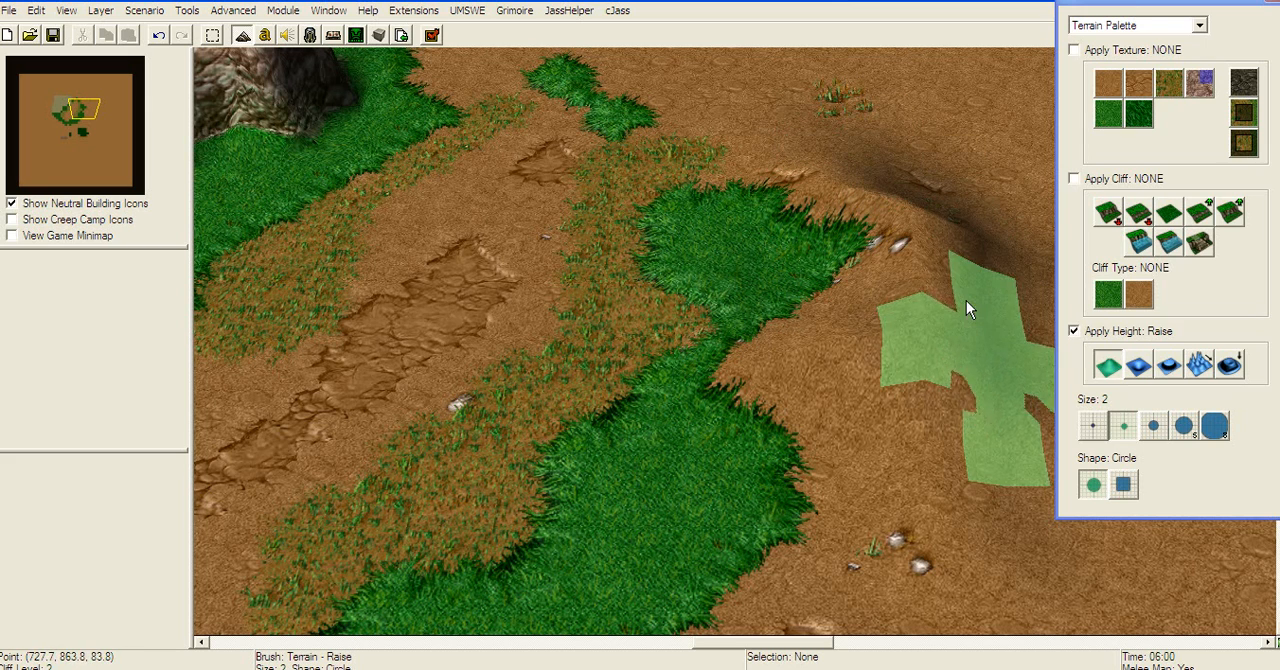
Step: Cover the raised hill with Rock texture, starting at brush size 2 and filling the slopes at size 1
click(1200, 83)
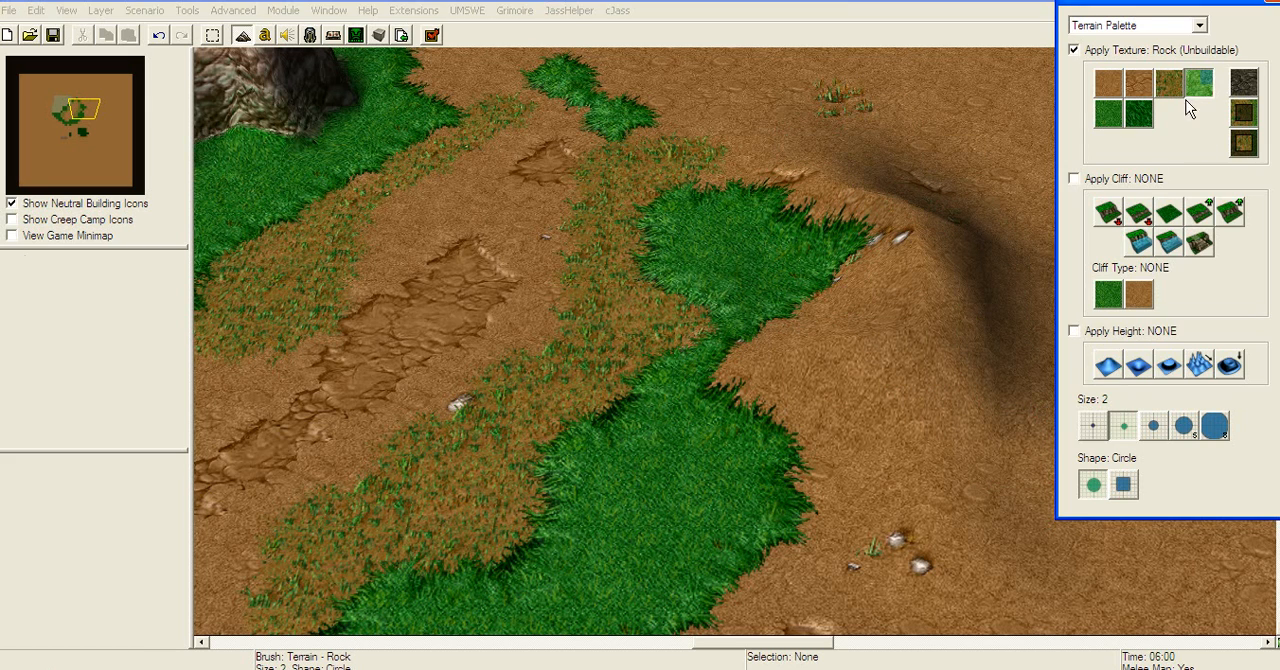
click(921, 348)
click(1090, 428)
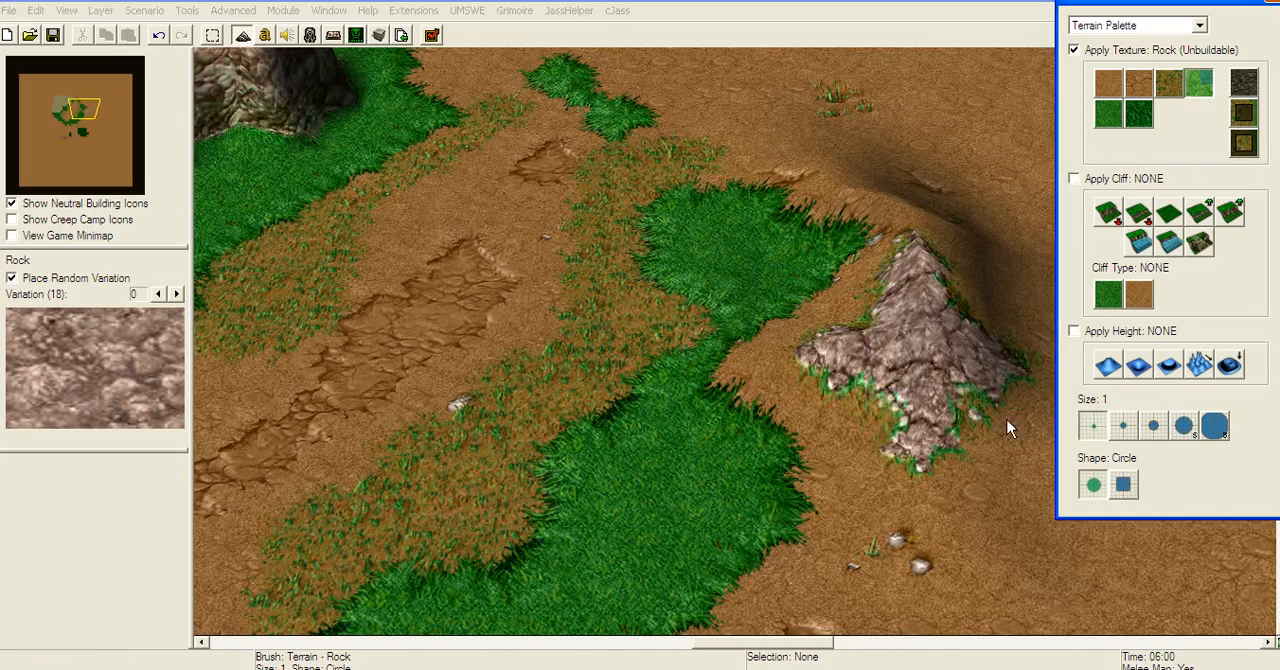
mouse_move(900, 428)
mouse_down()
mouse_move(779, 343)
mouse_move(922, 256)
mouse_up()
right_drag(887, 318, 782, 425)
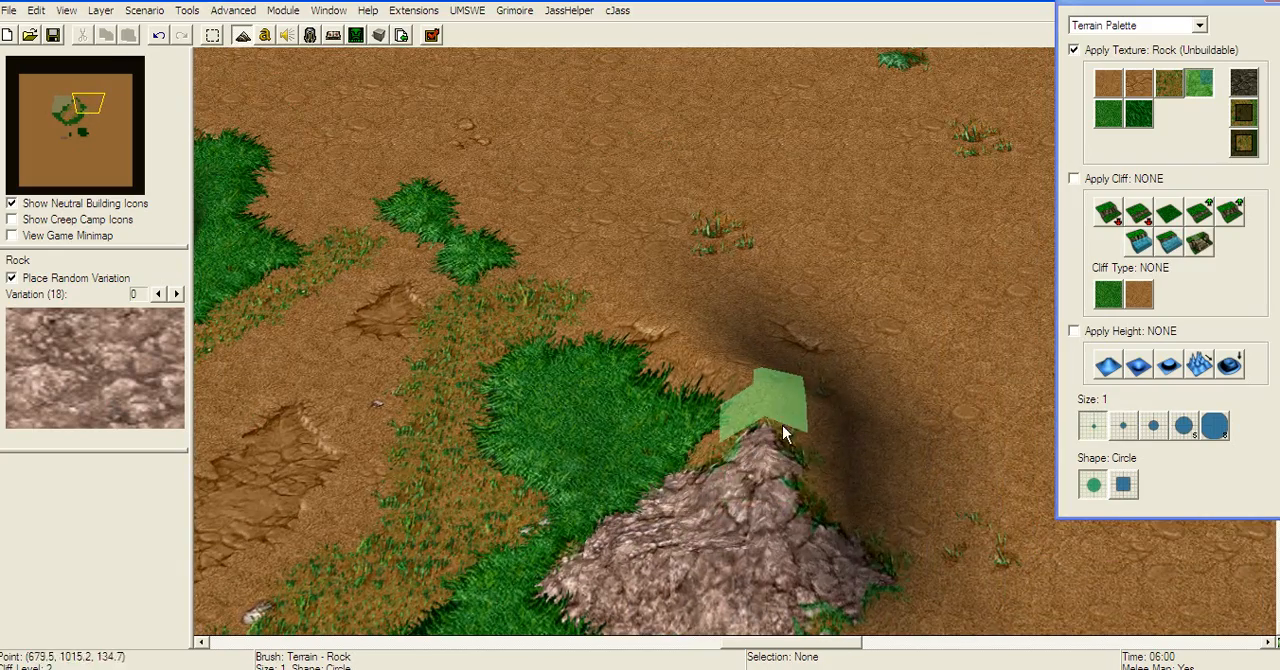
mouse_move(782, 425)
mouse_down()
mouse_move(835, 501)
mouse_move(706, 333)
mouse_move(864, 460)
mouse_move(850, 425)
mouse_up()
right_drag(850, 425, 830, 287)
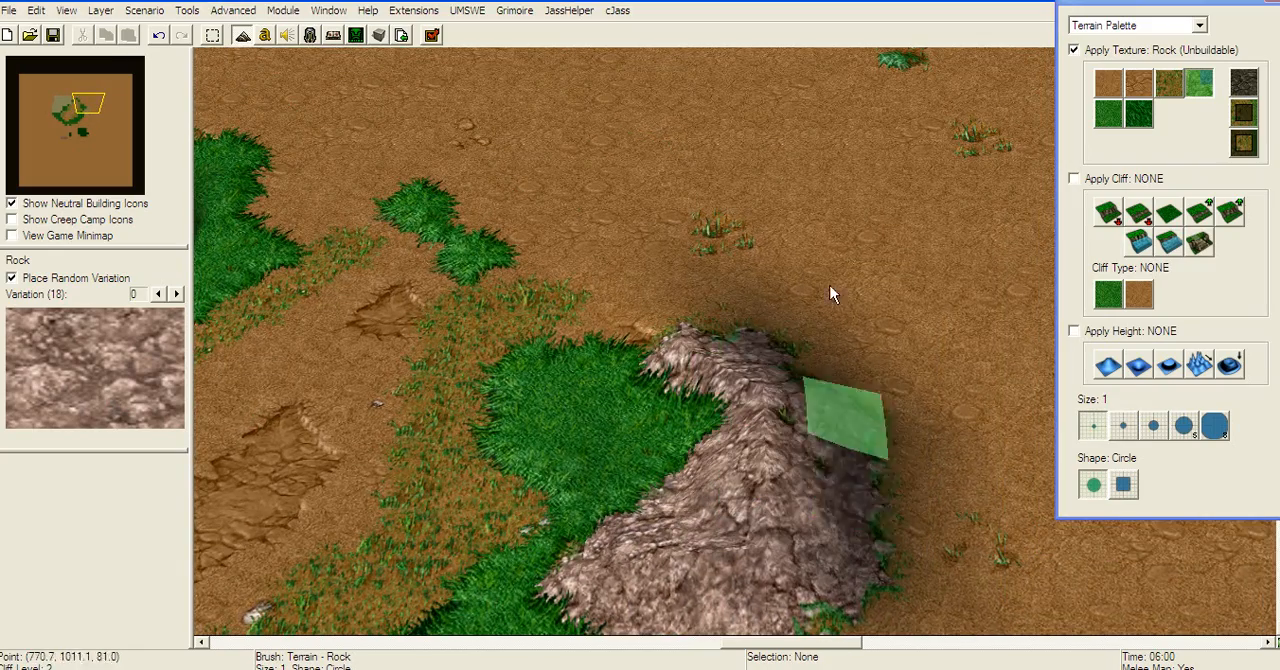
mouse_move(802, 466)
mouse_down()
mouse_move(733, 534)
mouse_move(875, 368)
mouse_up()
right_drag(803, 364, 682, 452)
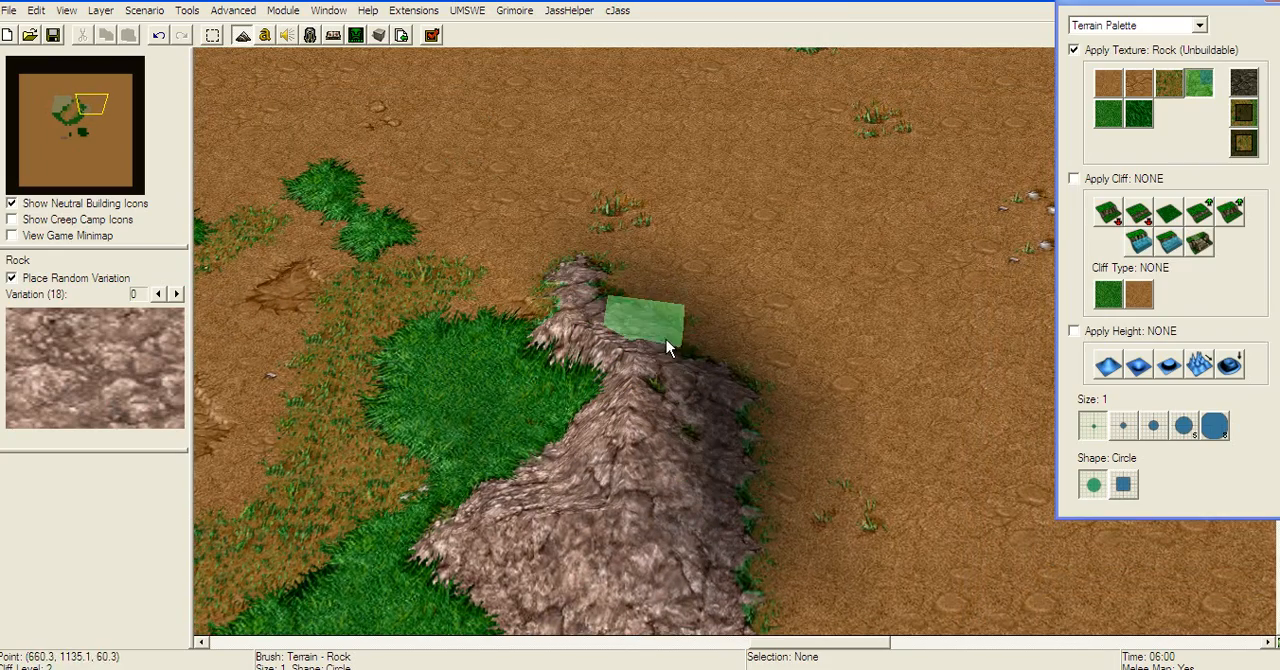
right_drag(690, 330, 797, 248)
Step: Place Pathing Blocker (Ground) doodads along the west side of the rocky hill, down to its southern tip
click(1143, 27)
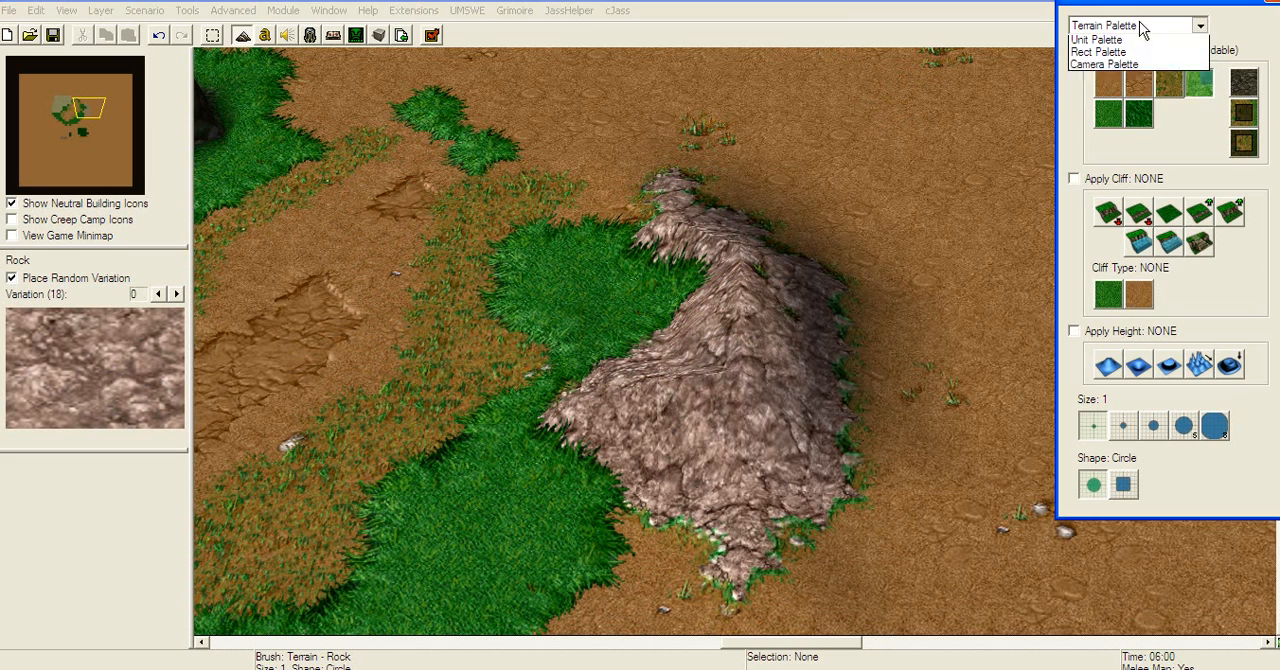
click(1118, 60)
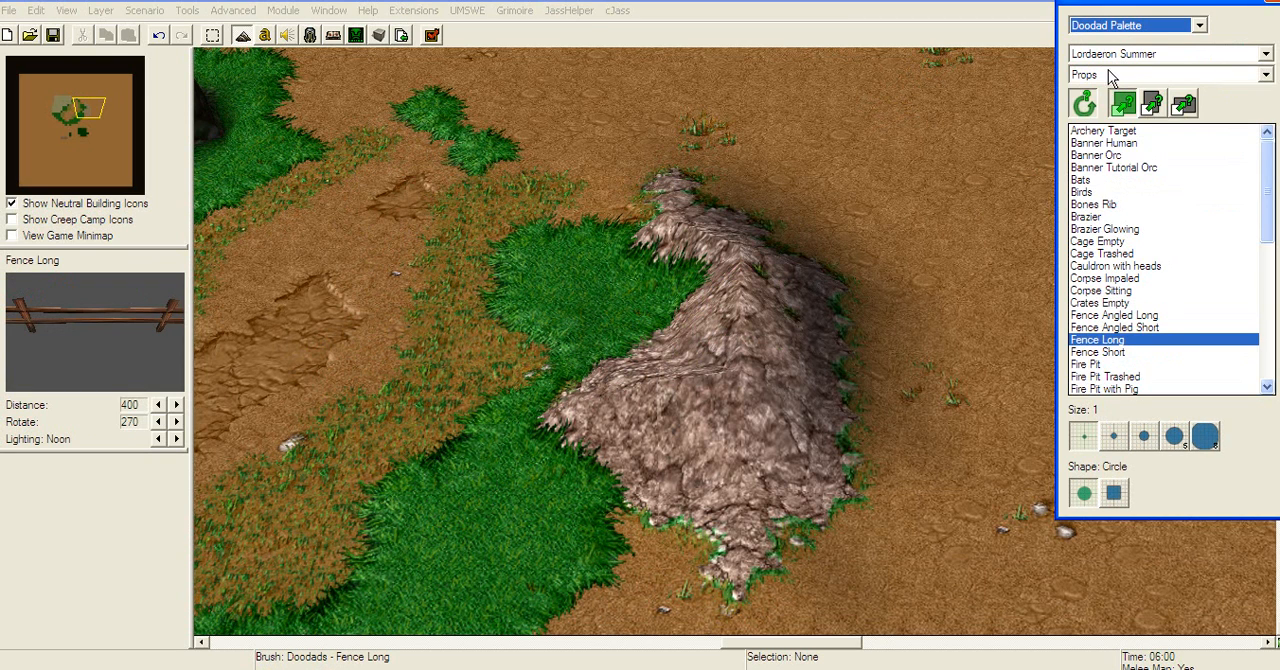
click(1110, 76)
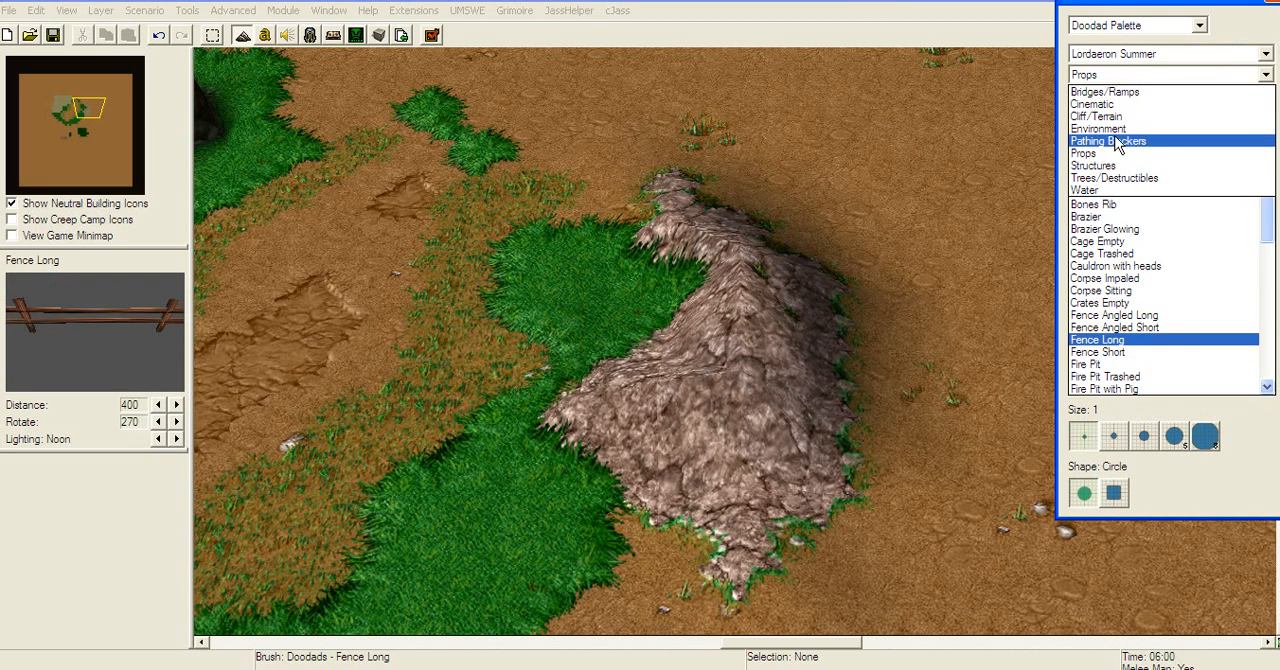
click(1117, 141)
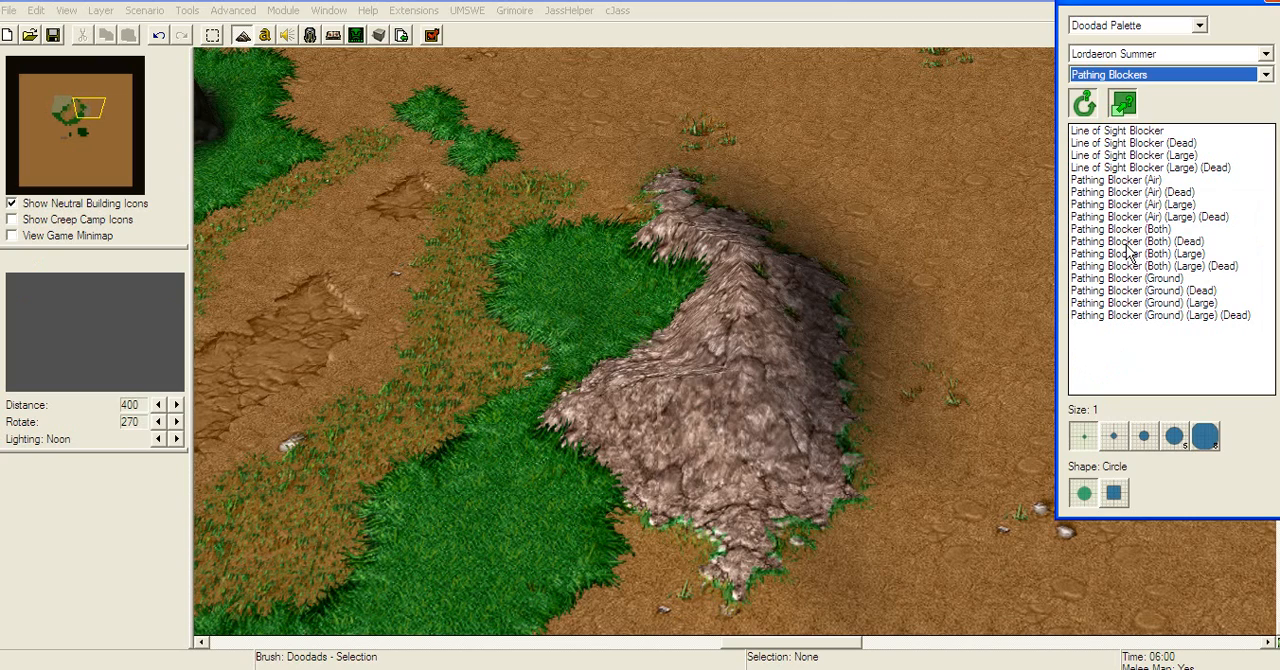
click(1180, 278)
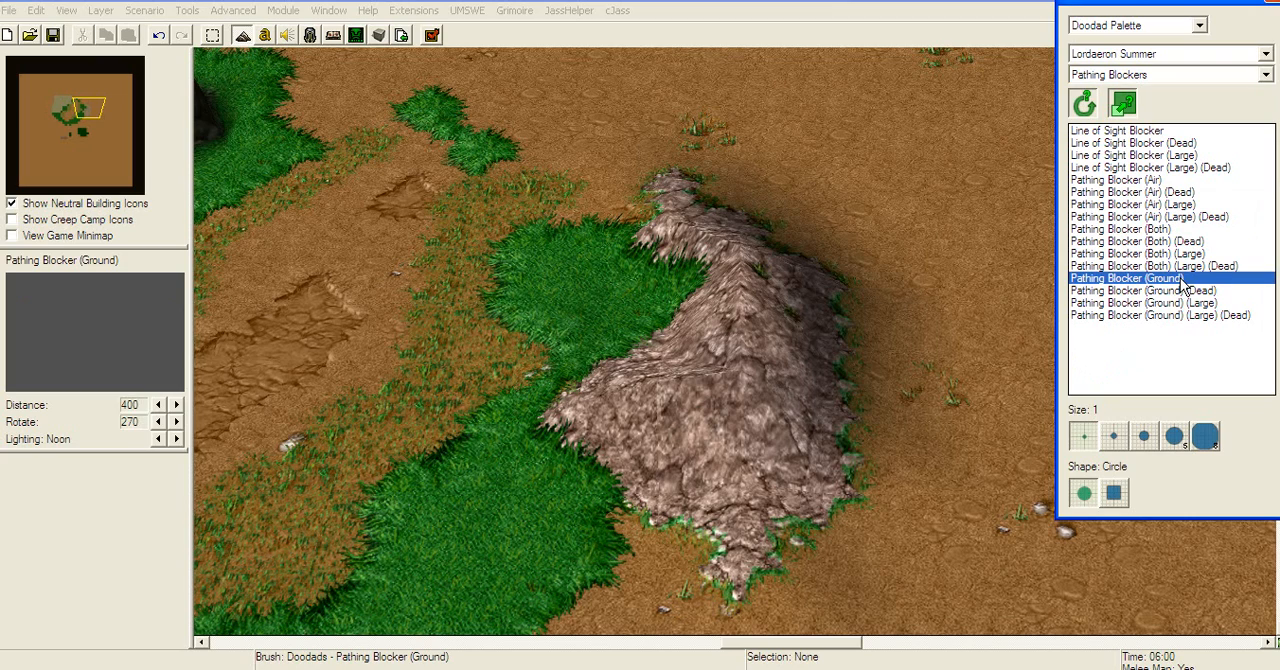
right_drag(714, 208, 721, 289)
mouse_move(682, 247)
mouse_down()
mouse_move(661, 266)
mouse_move(665, 317)
mouse_up()
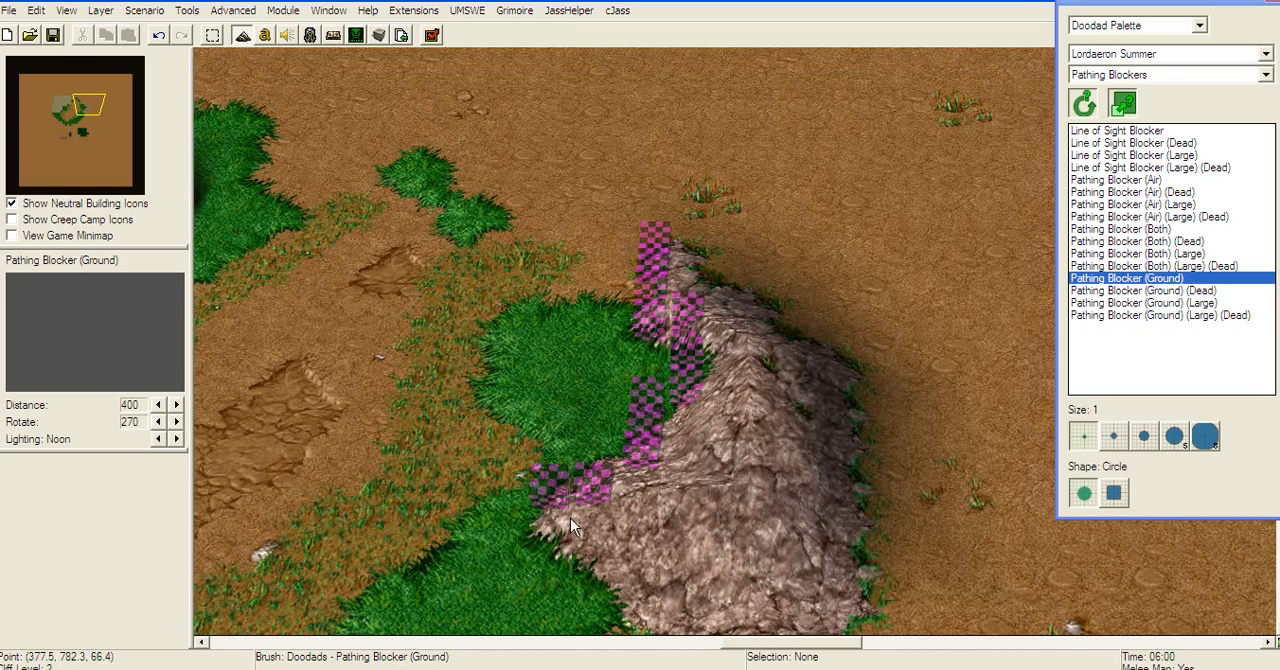
right_drag(628, 450, 590, 414)
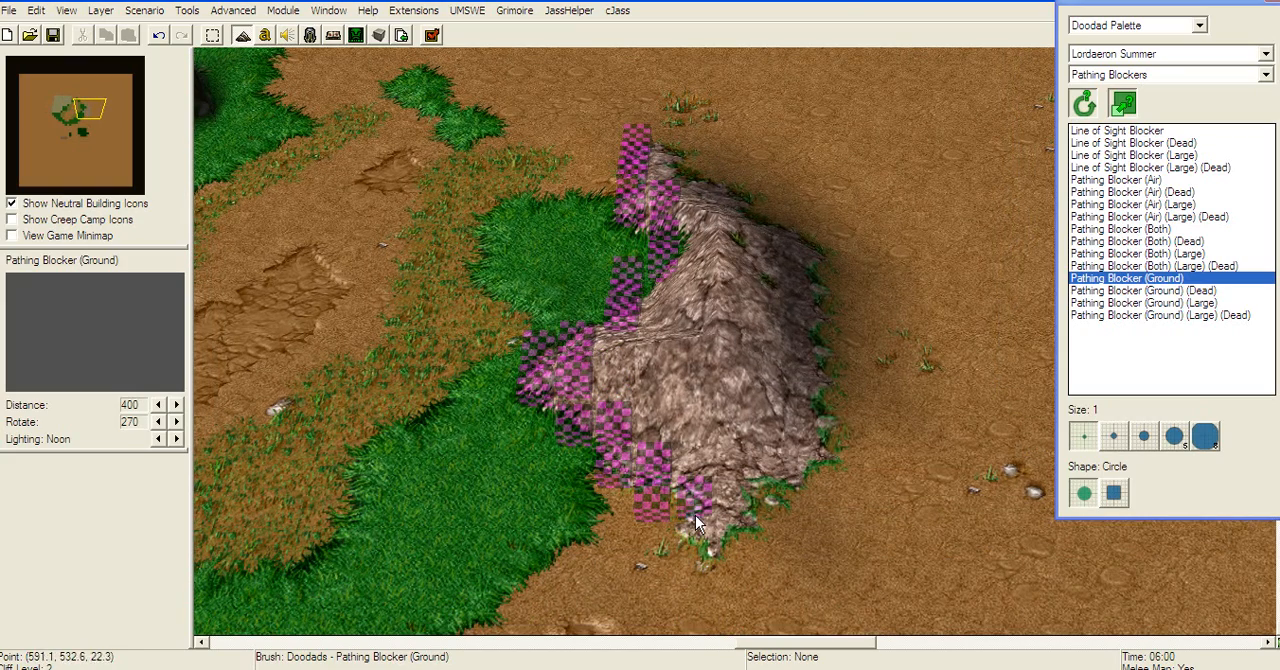
Step: Continue the Pathing Blocker (Ground) line around the hill's east side and northern end to enclose it
drag(798, 432, 820, 300)
right_drag(780, 226, 820, 364)
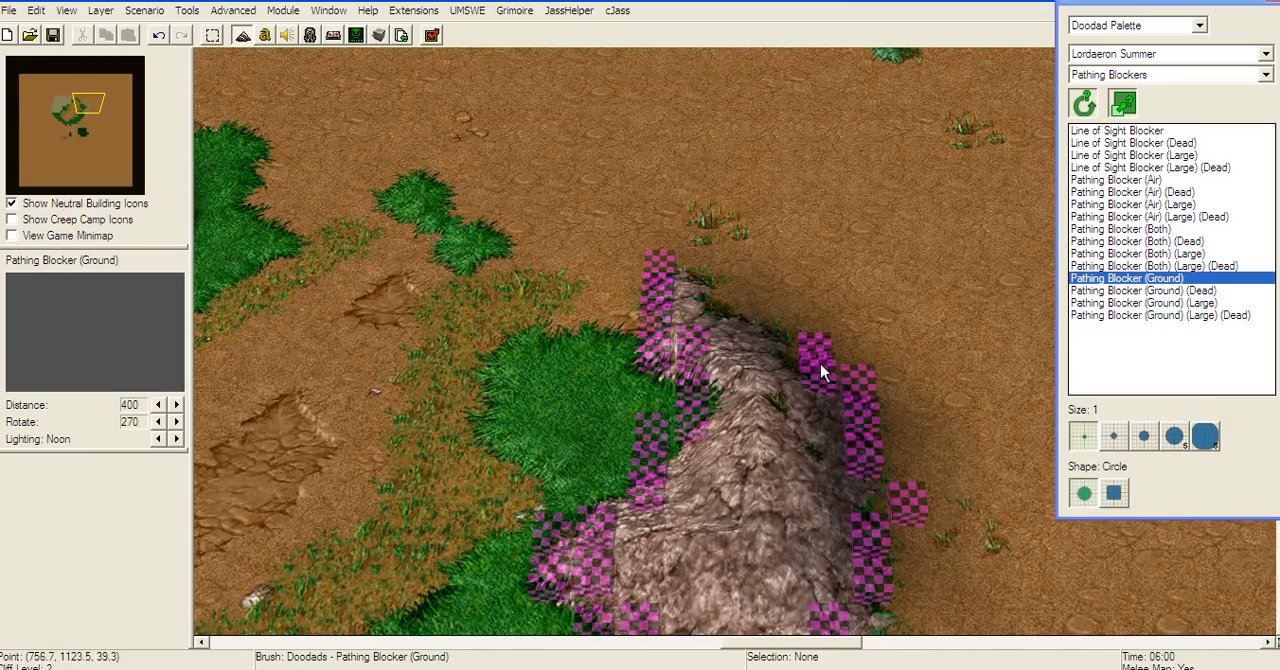
right_drag(944, 401, 911, 289)
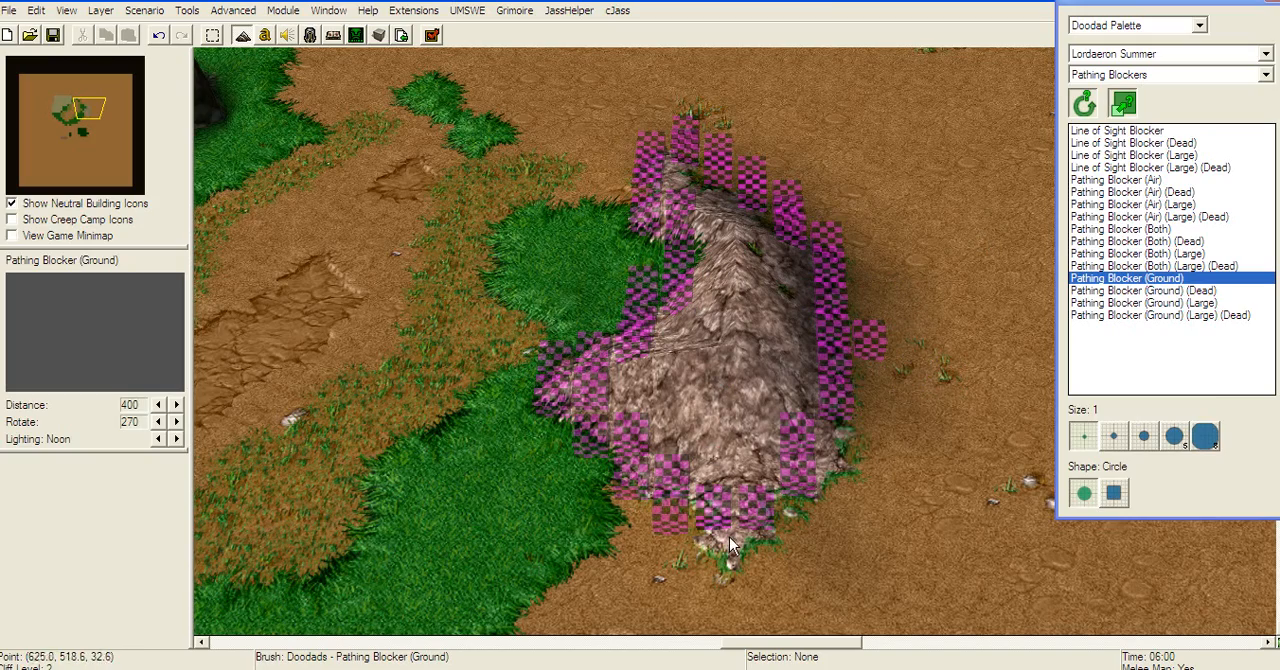
right_drag(800, 392, 1185, 460)
right_drag(801, 359, 751, 267)
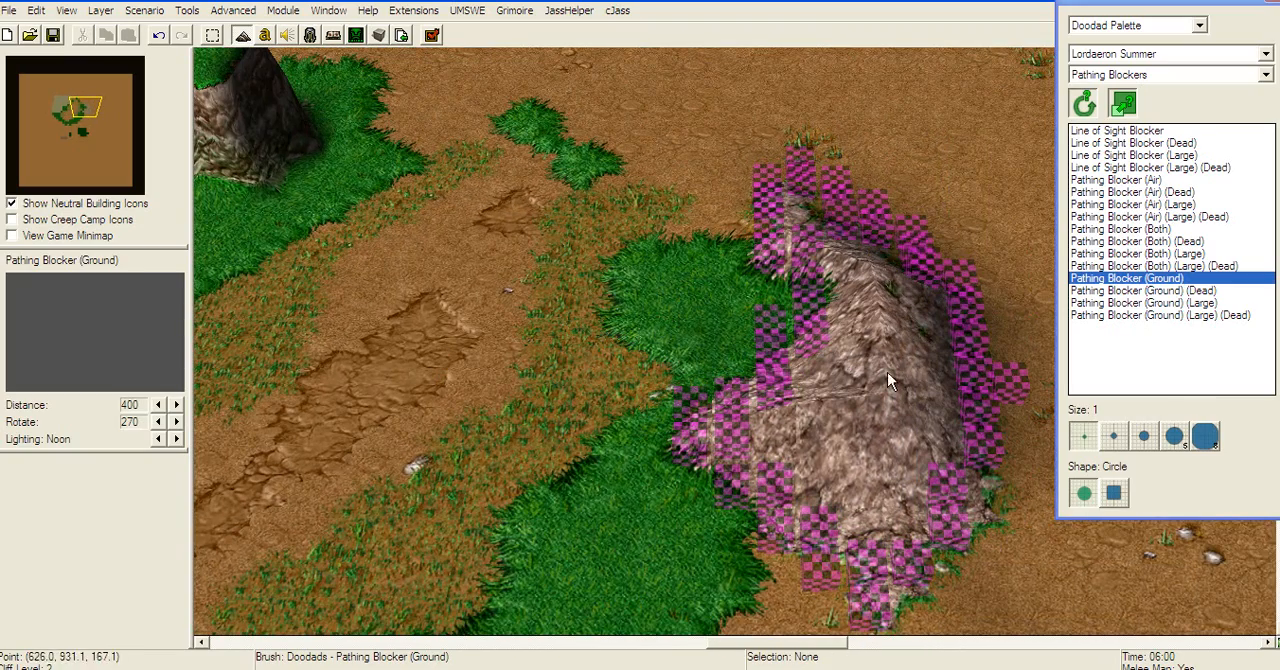
Step: Place two Rocks doodads from the Environment category on the hill, one on the lower slope and one near the ridge
click(1111, 75)
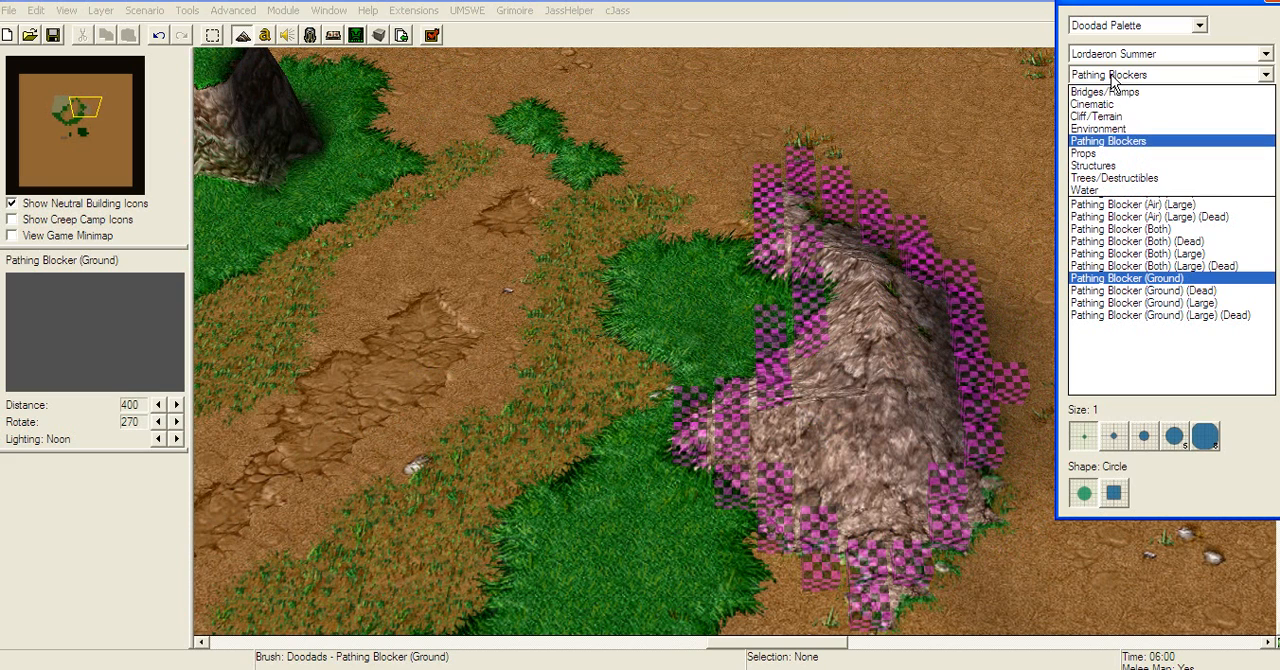
click(1115, 130)
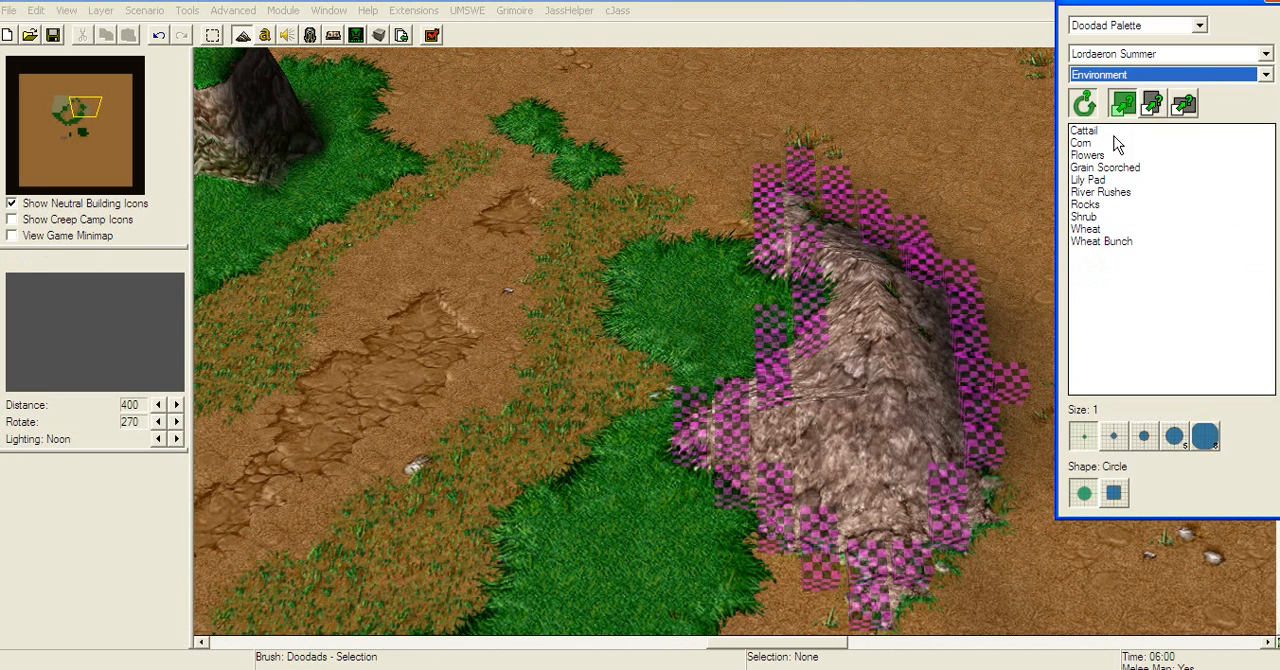
click(1116, 217)
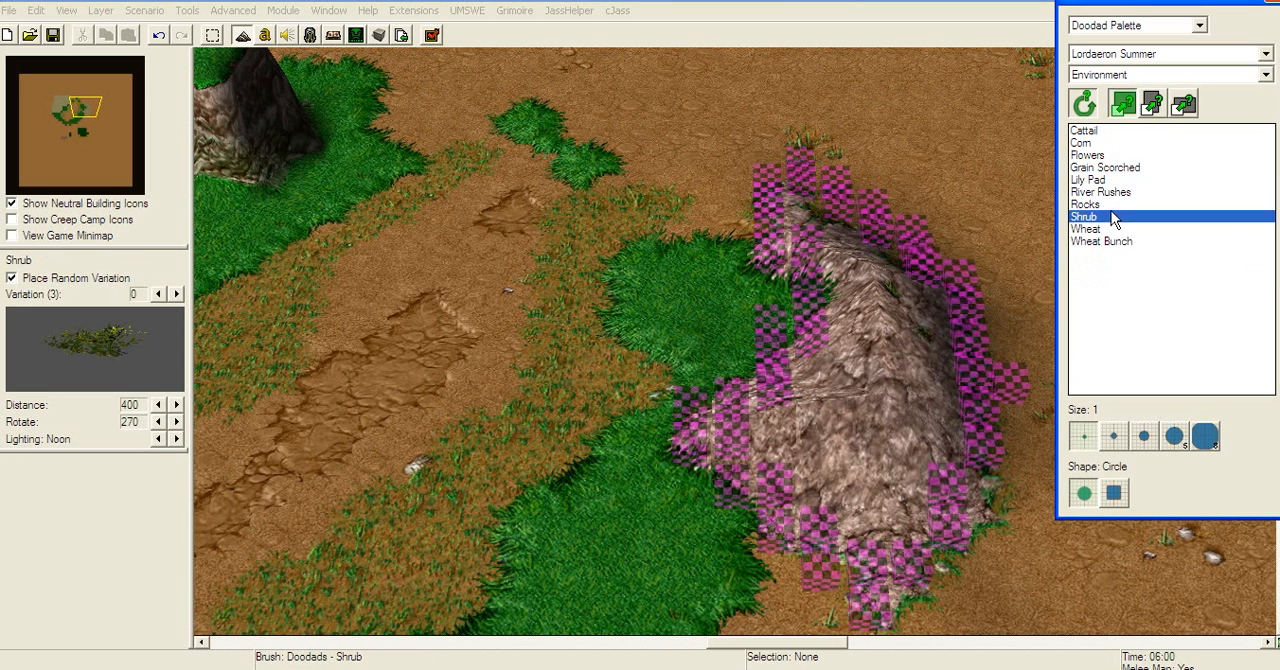
click(1098, 204)
click(842, 449)
click(898, 307)
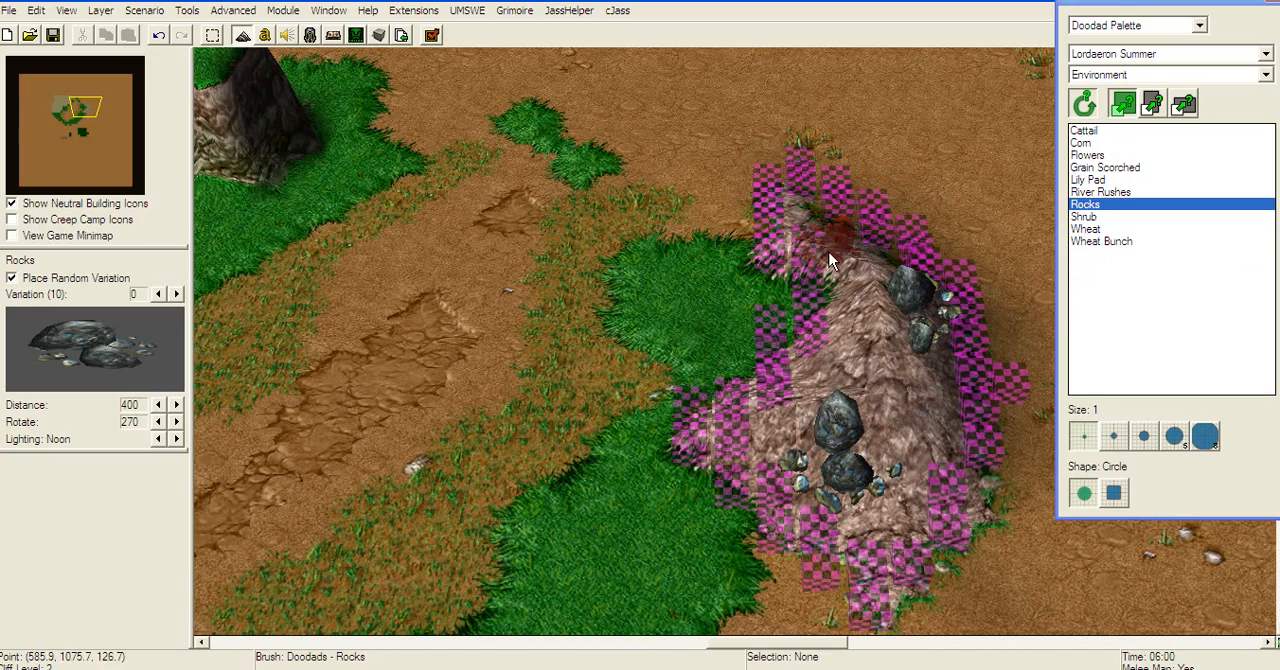
Step: Hide the pathing blockers to inspect the hill's appearance, and show them again
key(p)
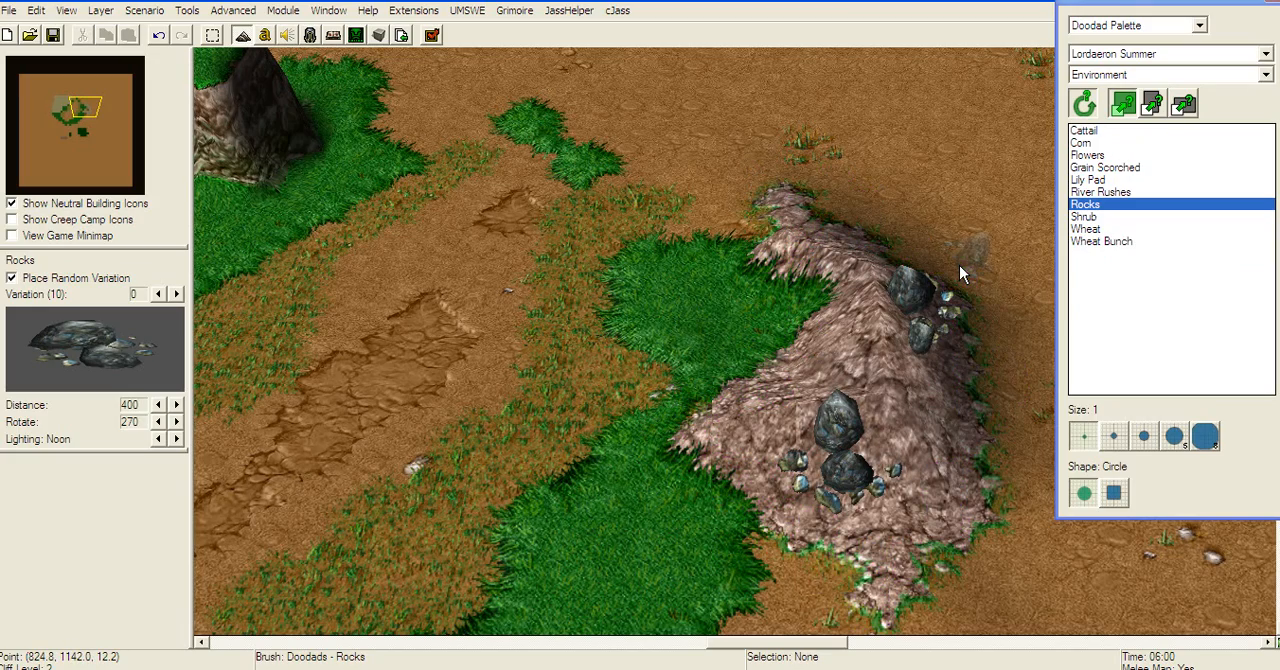
right_drag(1050, 456, 848, 384)
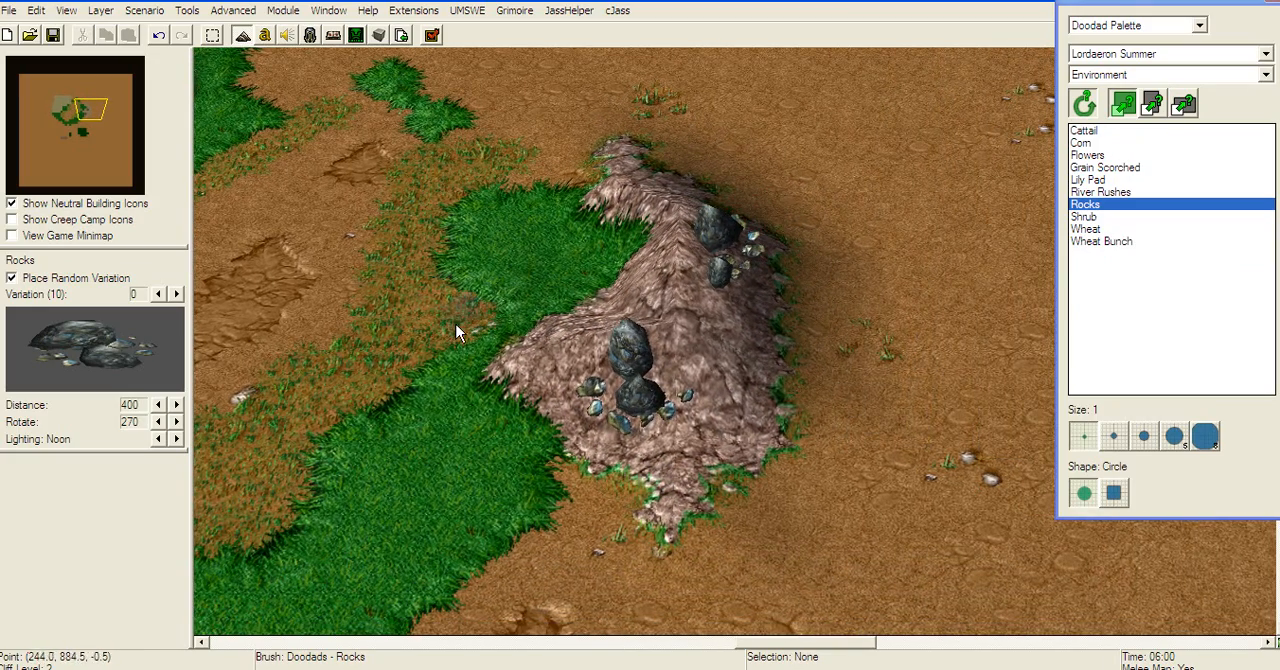
right_drag(456, 324, 667, 276)
key(p)
right_drag(885, 337, 852, 258)
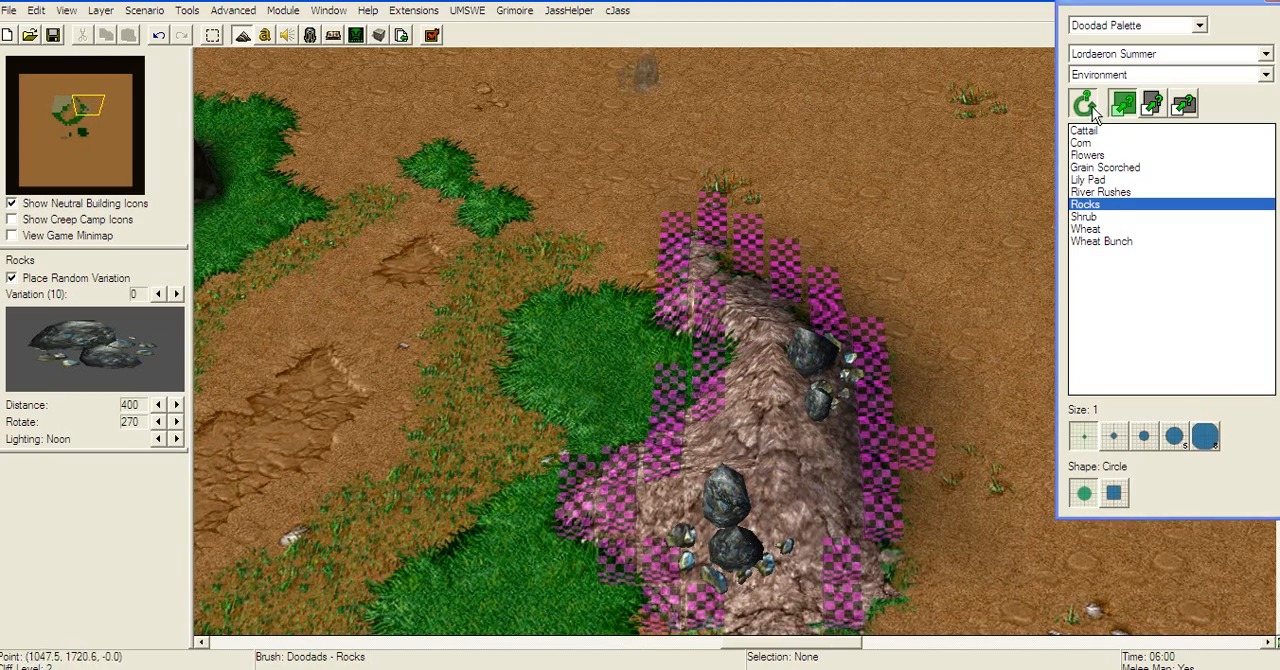
Step: Place Line of Sight Blocker doodads across the rocky hill inside the ring of ground pathing blockers
click(1108, 75)
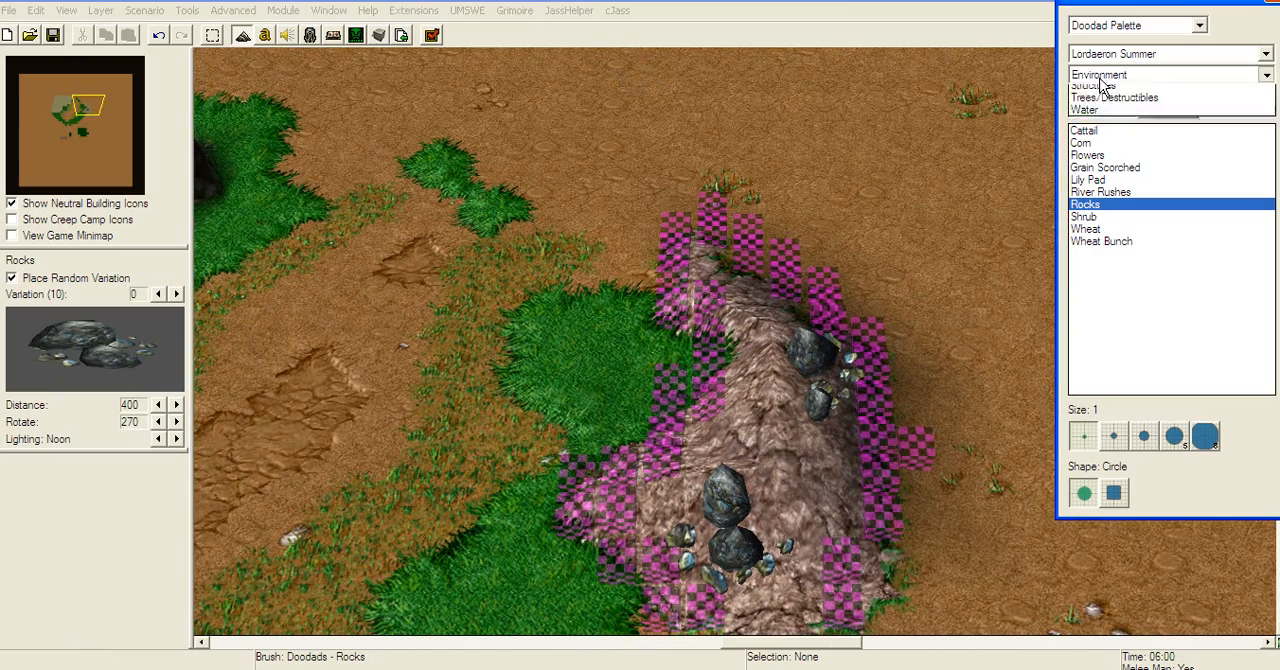
click(1108, 141)
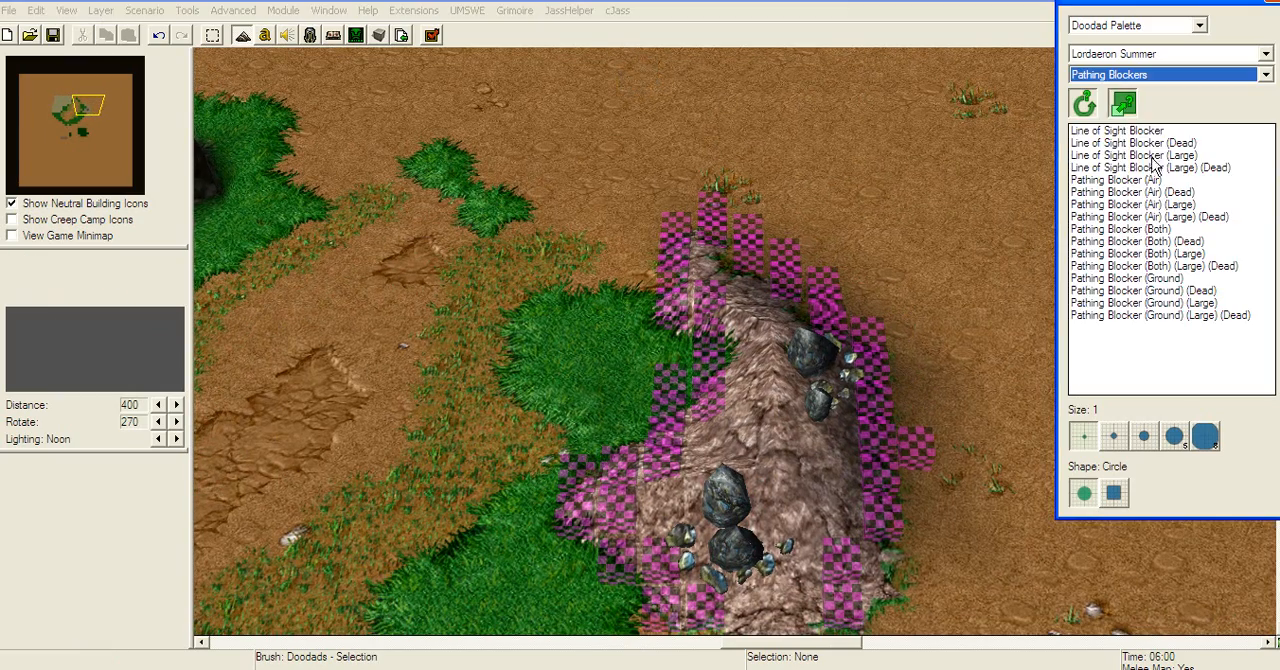
click(1146, 131)
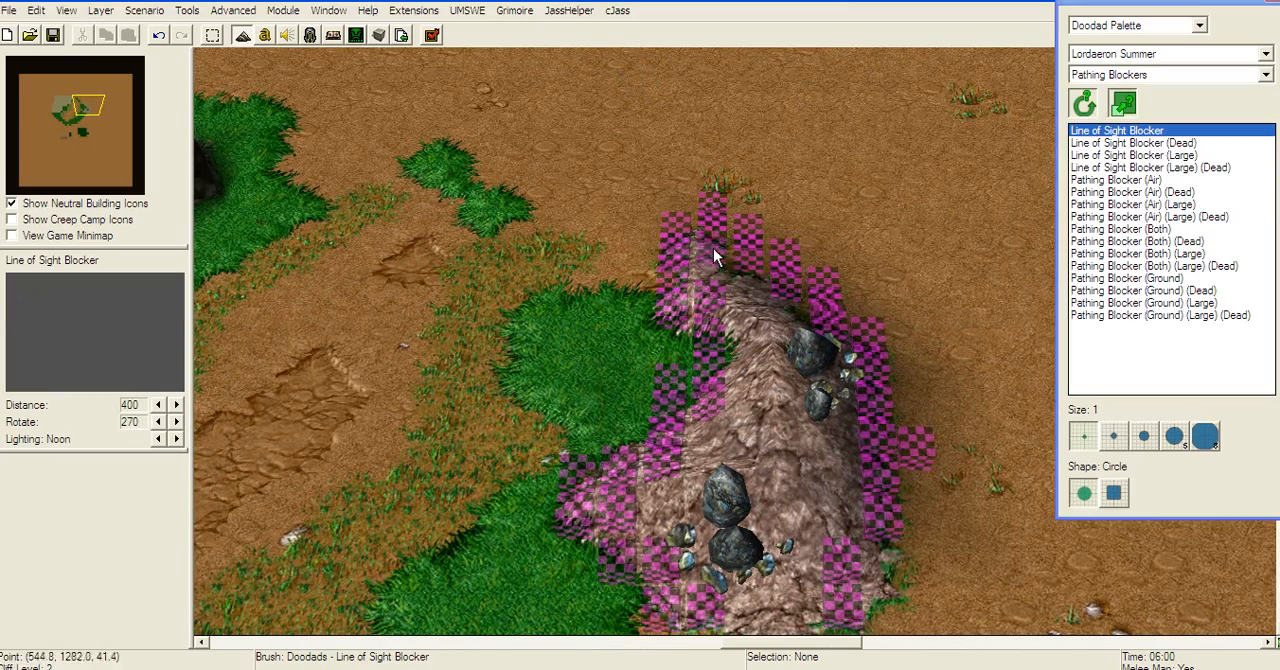
drag(779, 345, 792, 575)
key(Down)
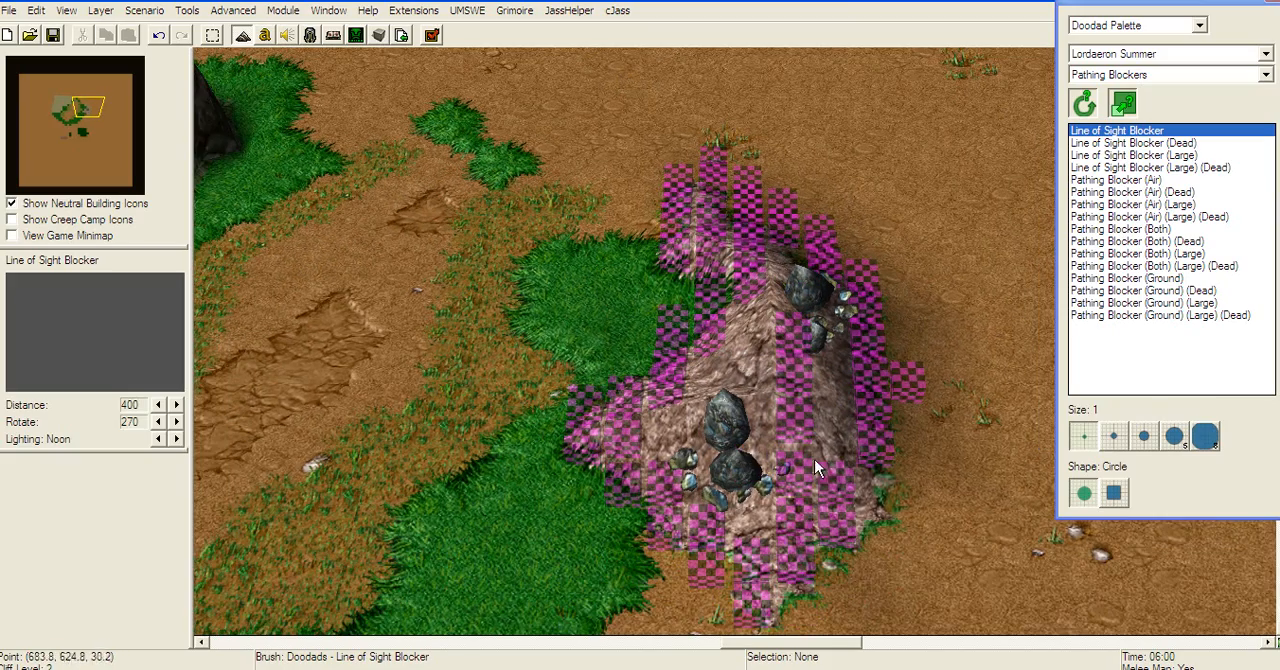
click(674, 287)
right_drag(661, 232, 544, 295)
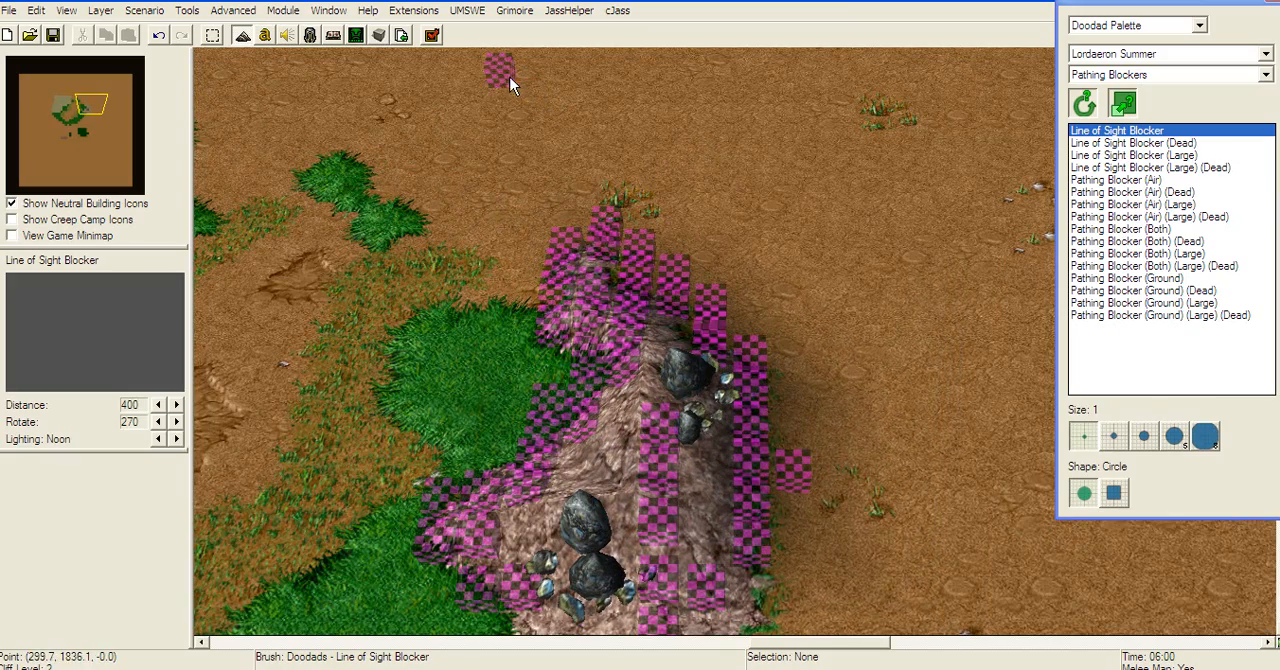
Step: Make the Lordaeron Summer Rock tile unwalkable in the UMSWE custom tile pathability settings
click(400, 12)
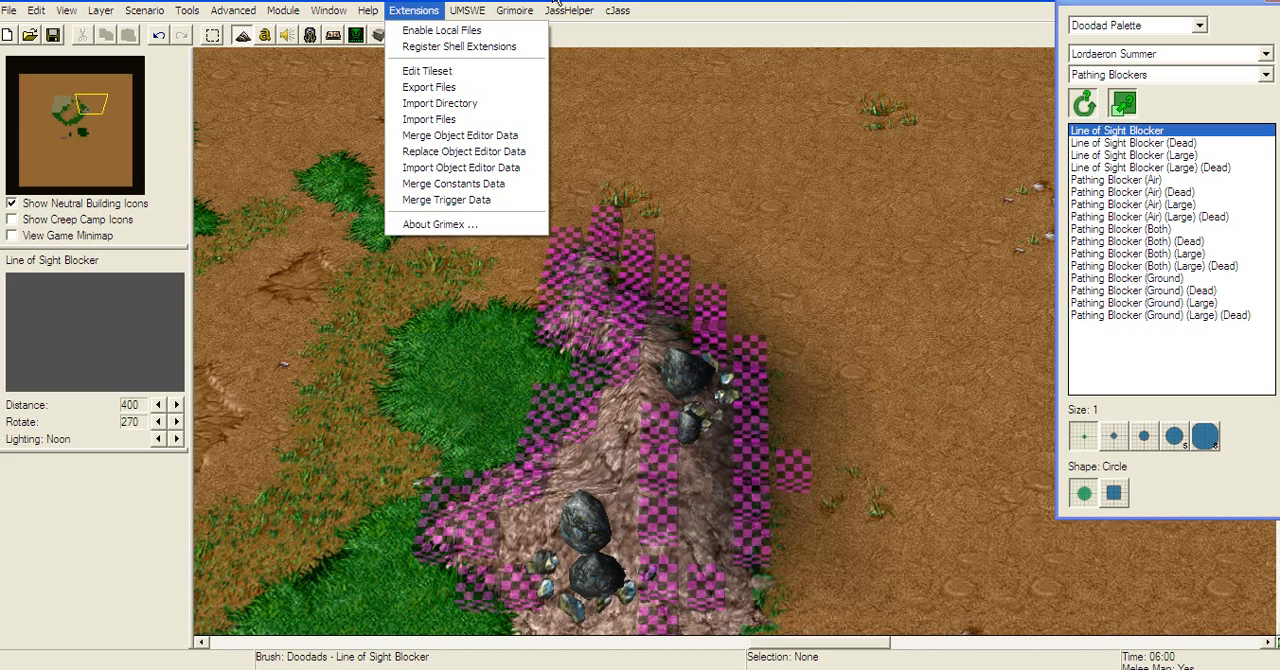
mouse_move(481, 18)
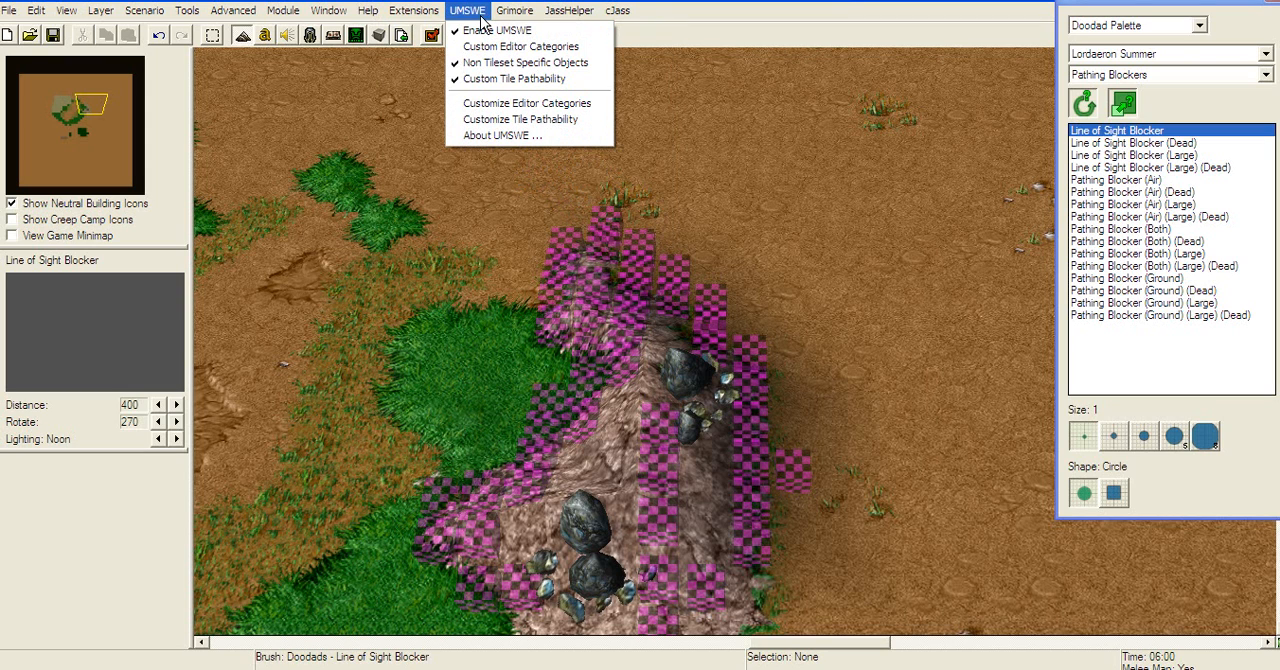
click(537, 119)
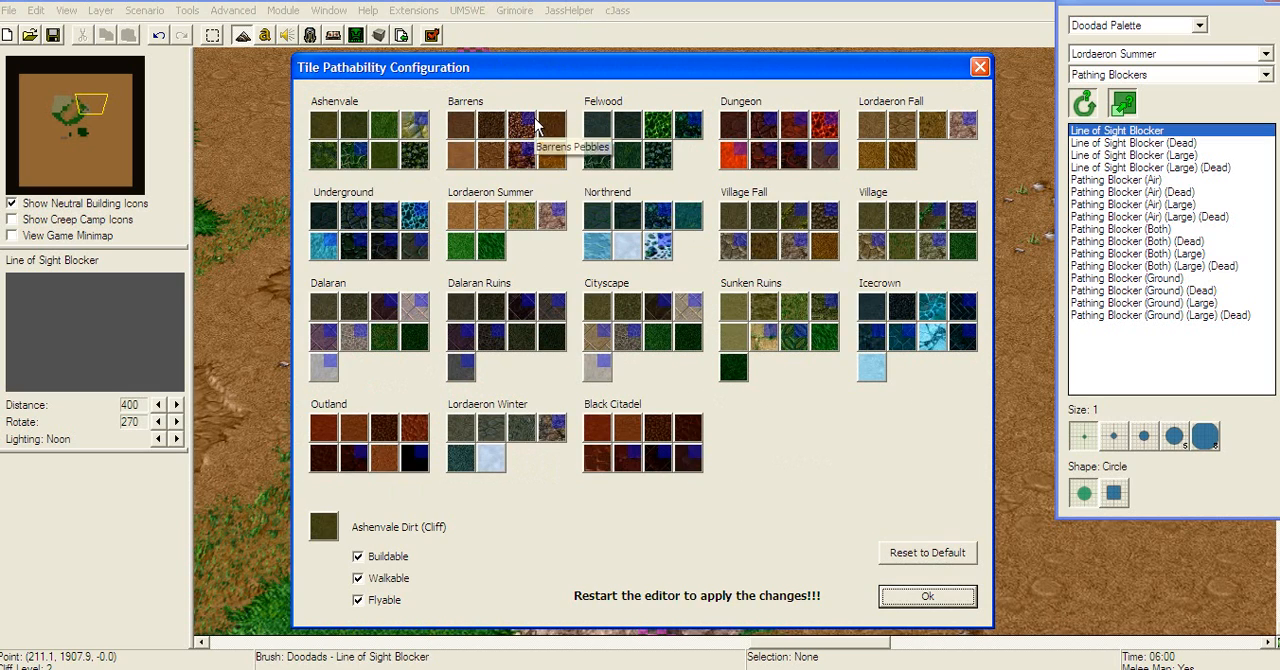
click(564, 226)
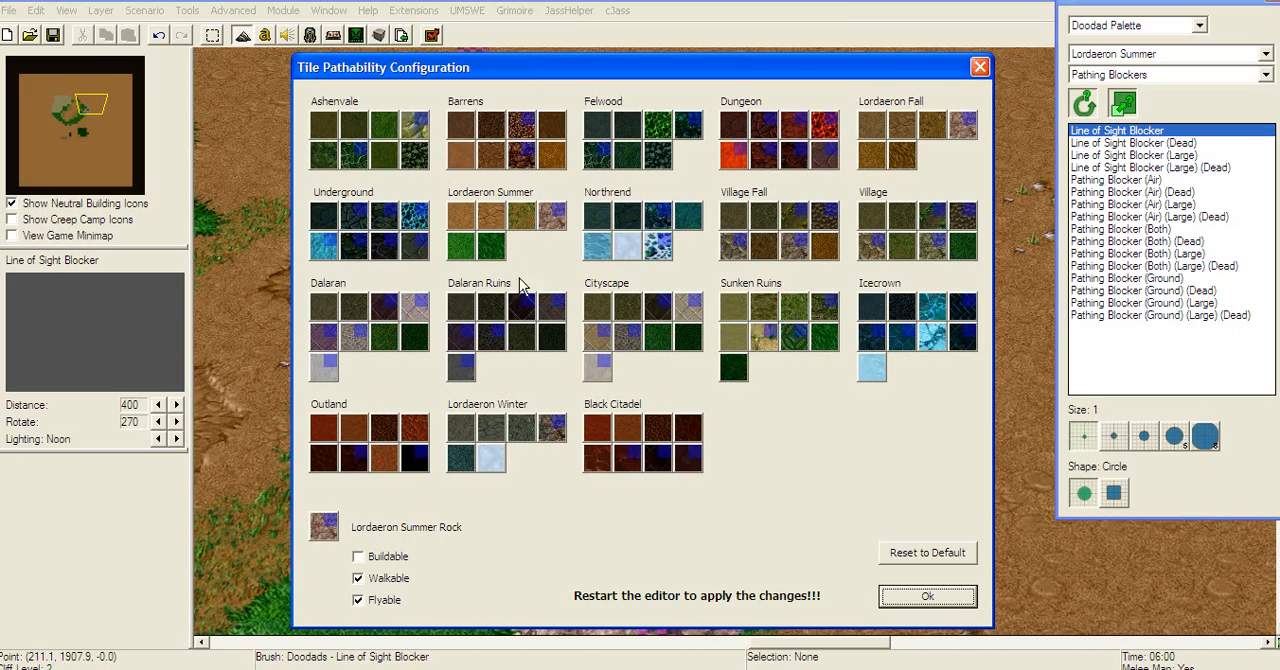
click(359, 579)
click(893, 594)
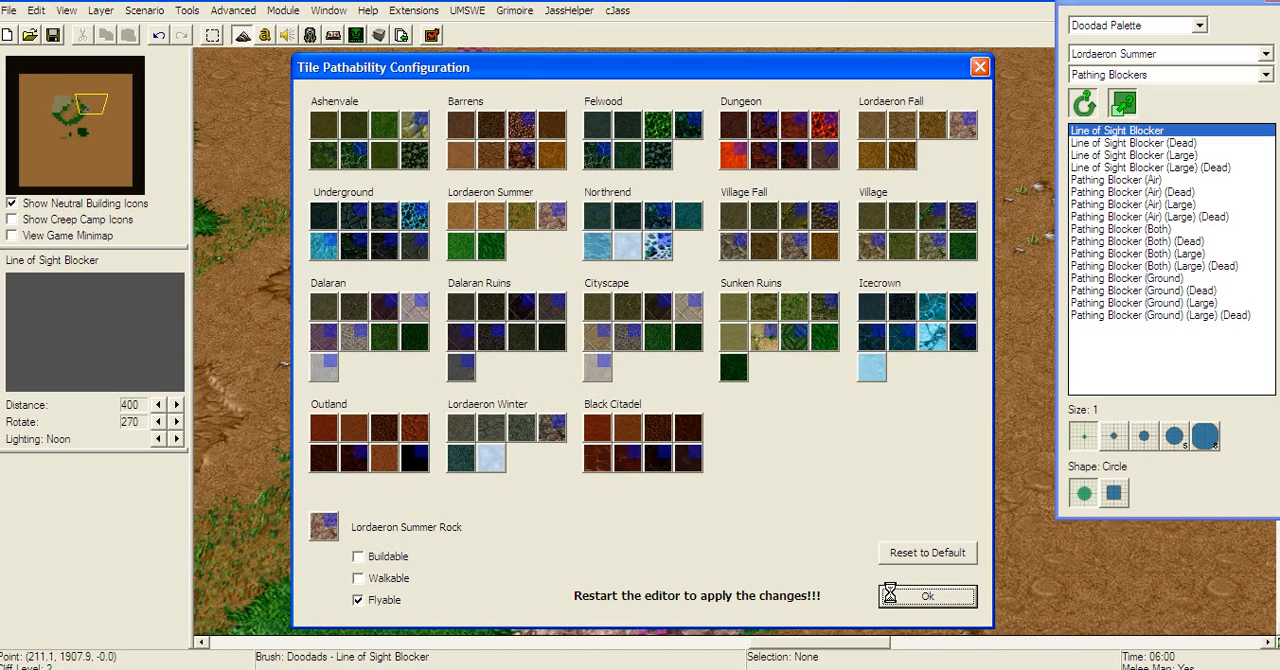
Step: Select all the blockers and rocks placed on the hill and delete them
scroll(878, 361, up, 2)
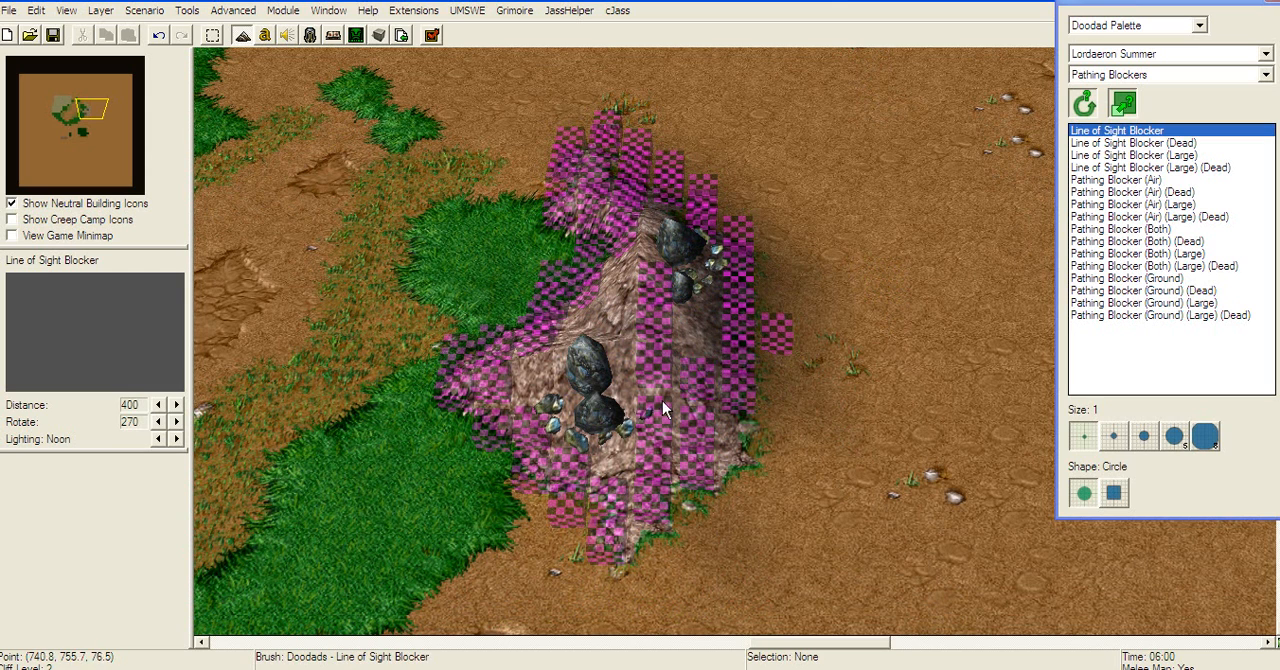
right_click(523, 240)
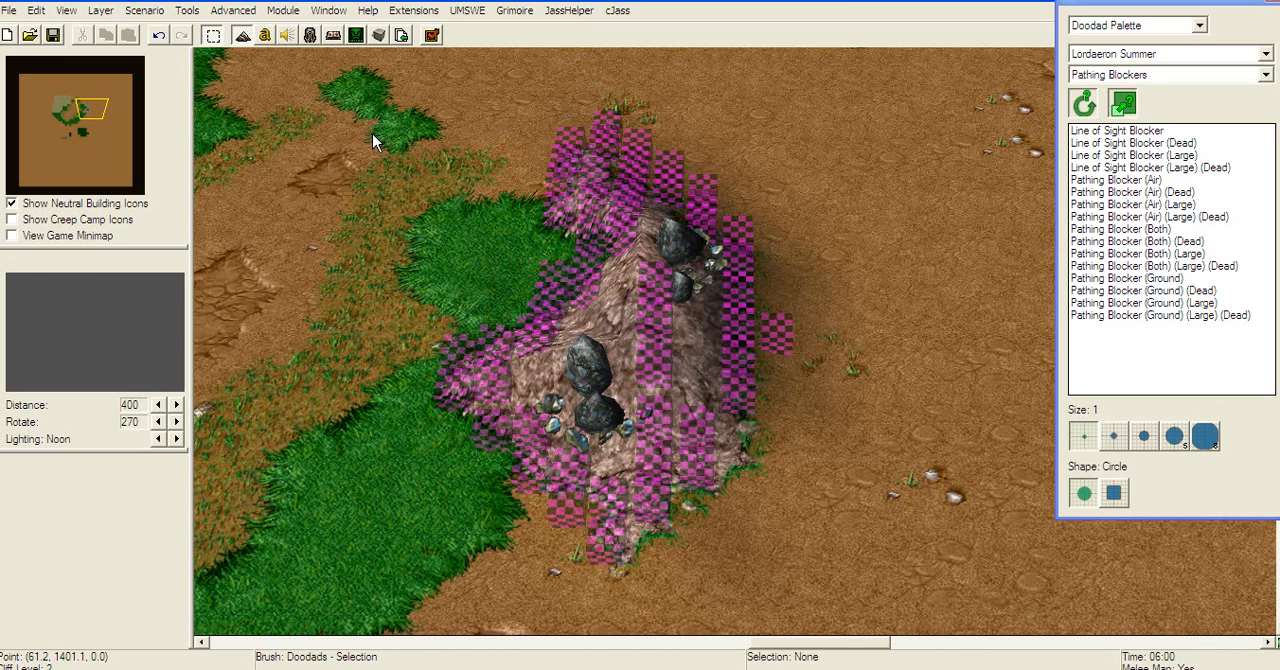
drag(372, 133, 832, 560)
key(Delete)
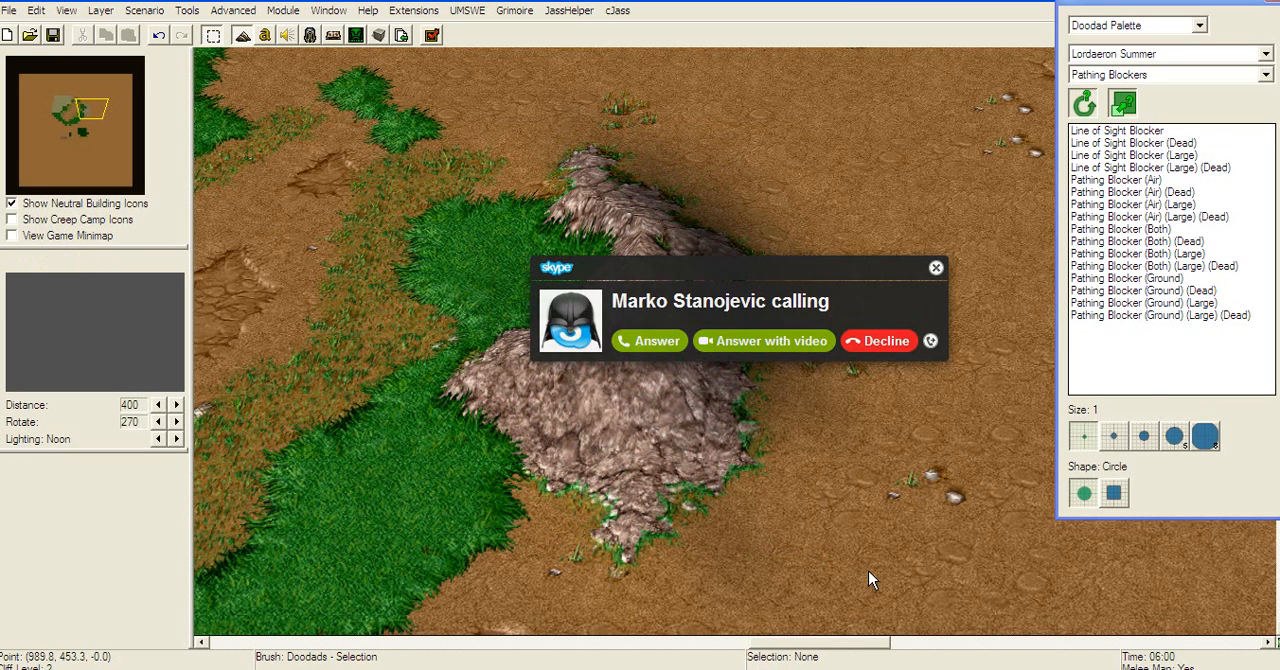
click(850, 340)
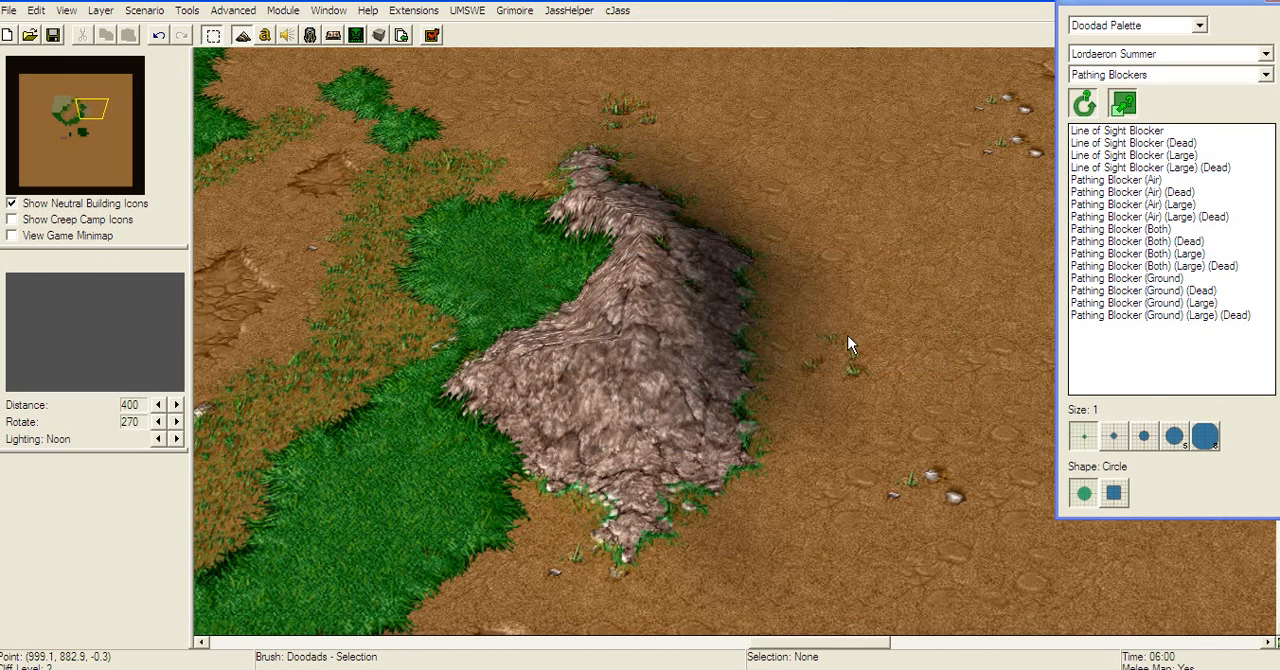
Step: Place a Corn doodad from the Environment category on the grass just below the cliff plateau, west of the dirt path
right_drag(858, 298, 931, 320)
right_drag(645, 430, 930, 300)
right_drag(780, 485, 1126, 172)
right_drag(420, 560, 1042, 106)
mouse_move(1097, 60)
right_down()
mouse_move(940, 79)
mouse_move(1105, 50)
right_up()
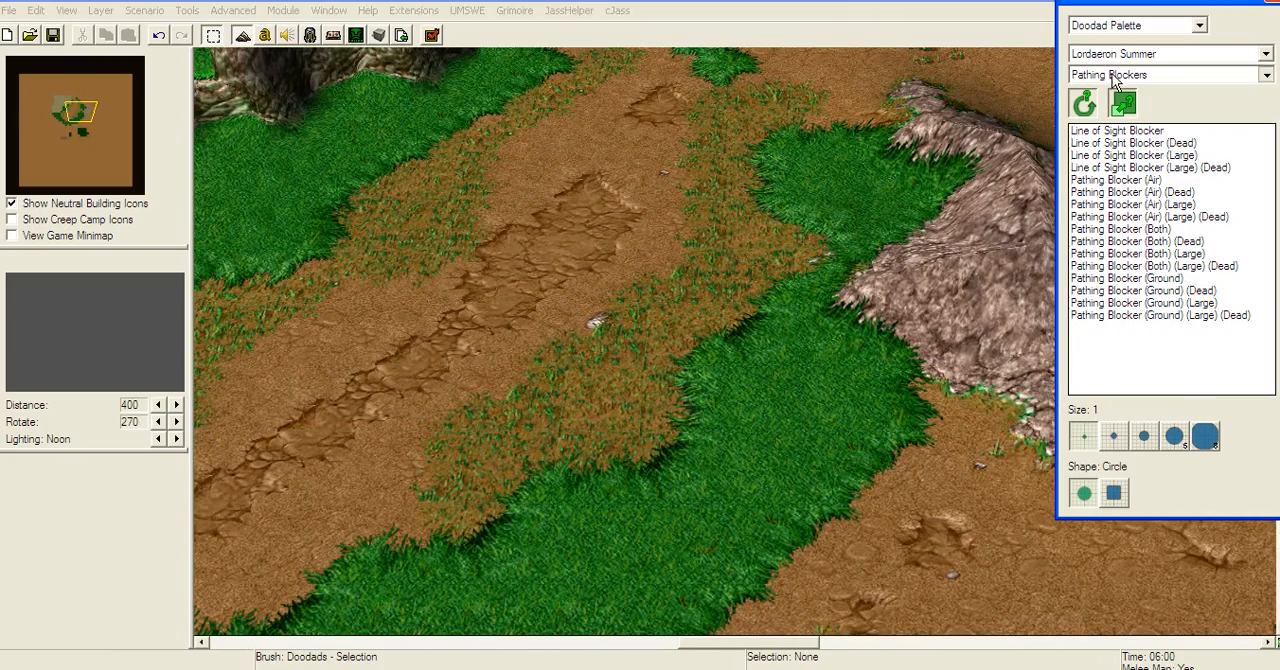
click(1112, 75)
click(1110, 154)
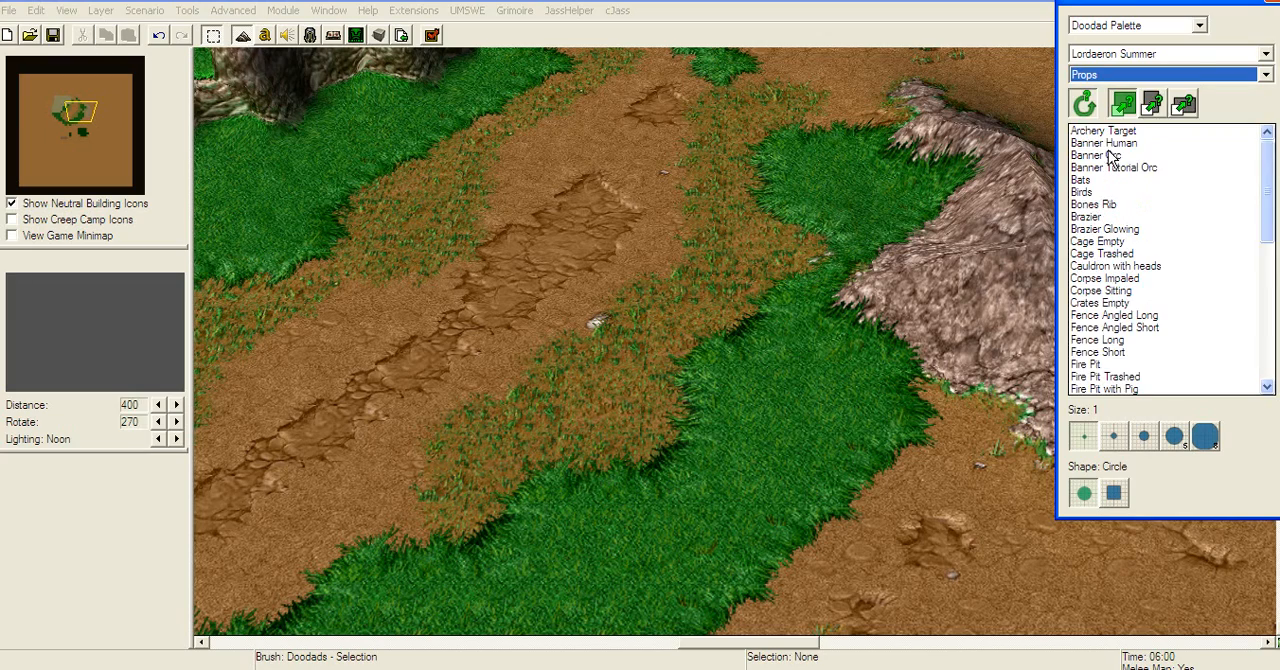
scroll(1107, 105, up, 1)
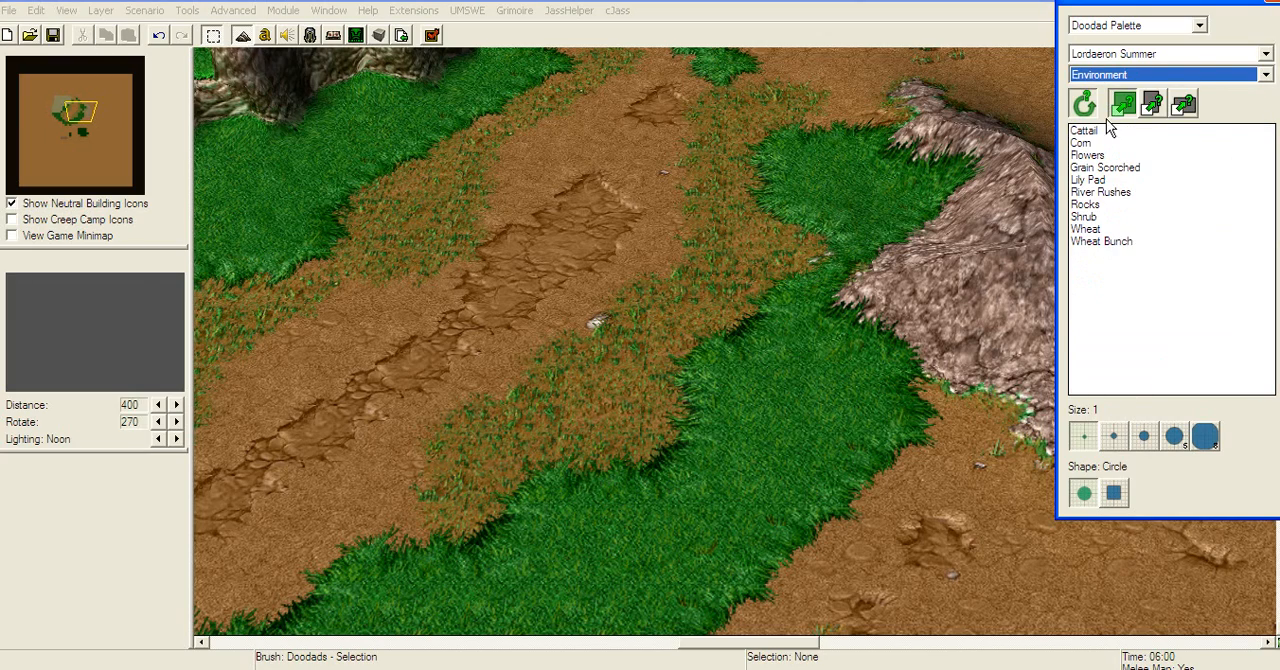
click(289, 207)
right_drag(564, 72, 574, 122)
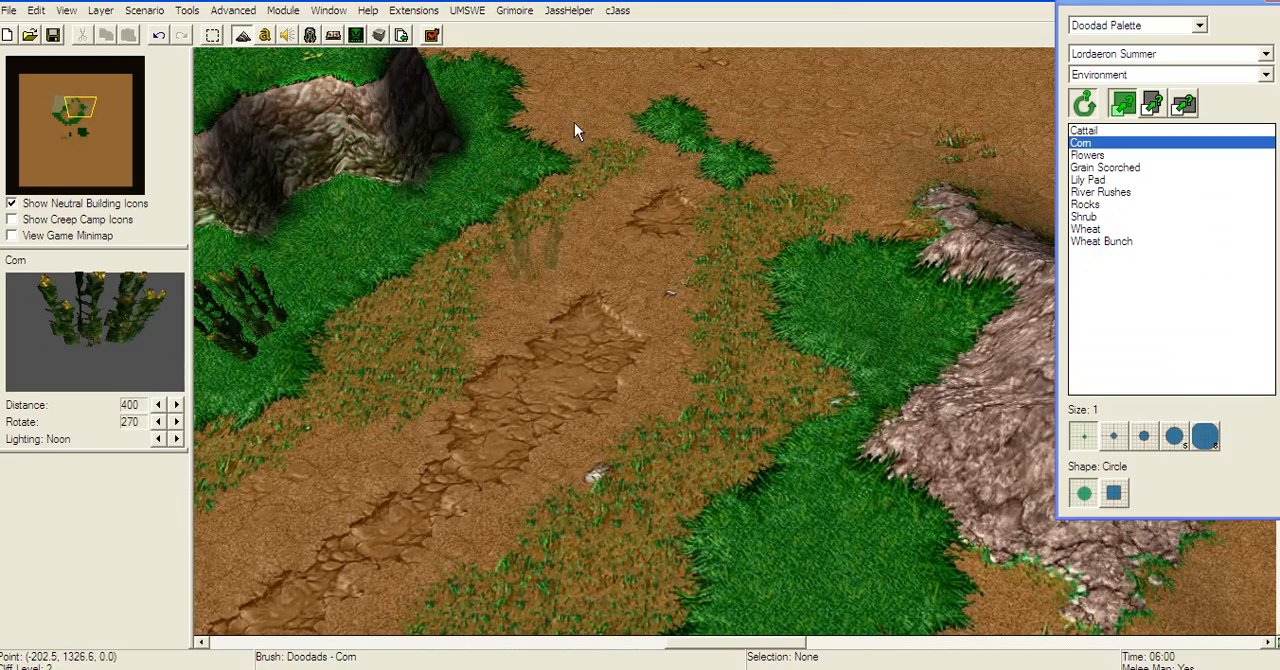
Step: Place a Grain Scorched doodad beside the rocky hill and a Wheat doodad on the grass southwest of it
click(1110, 168)
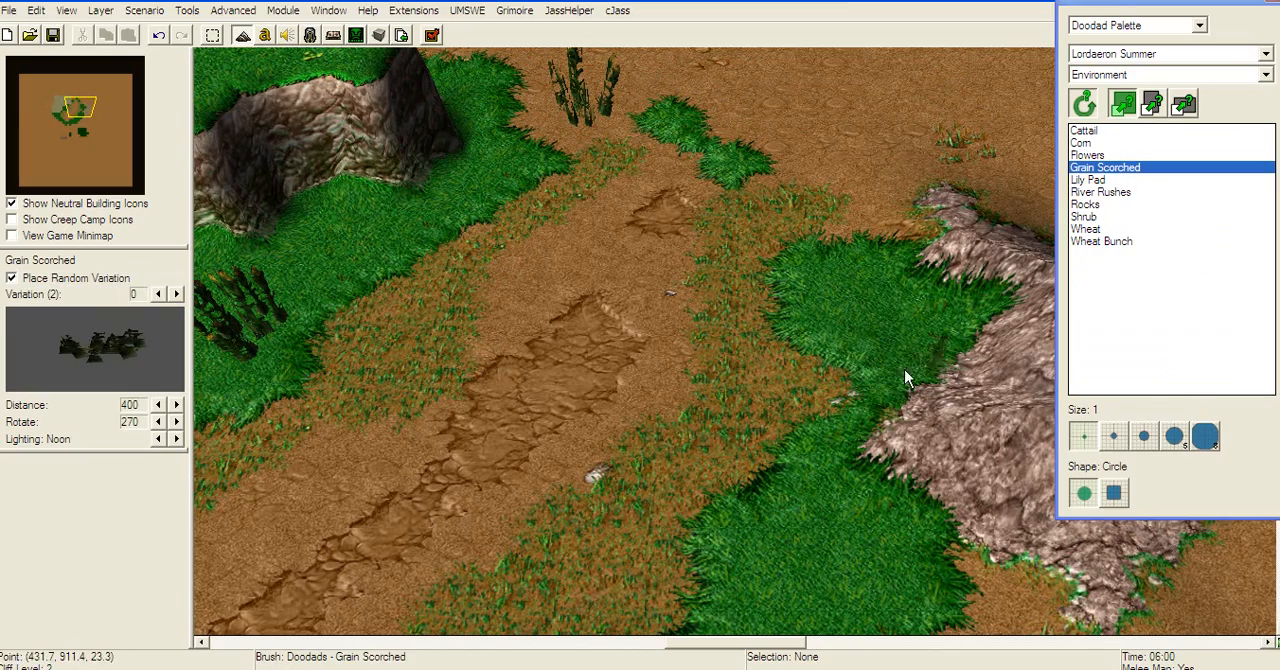
click(1118, 229)
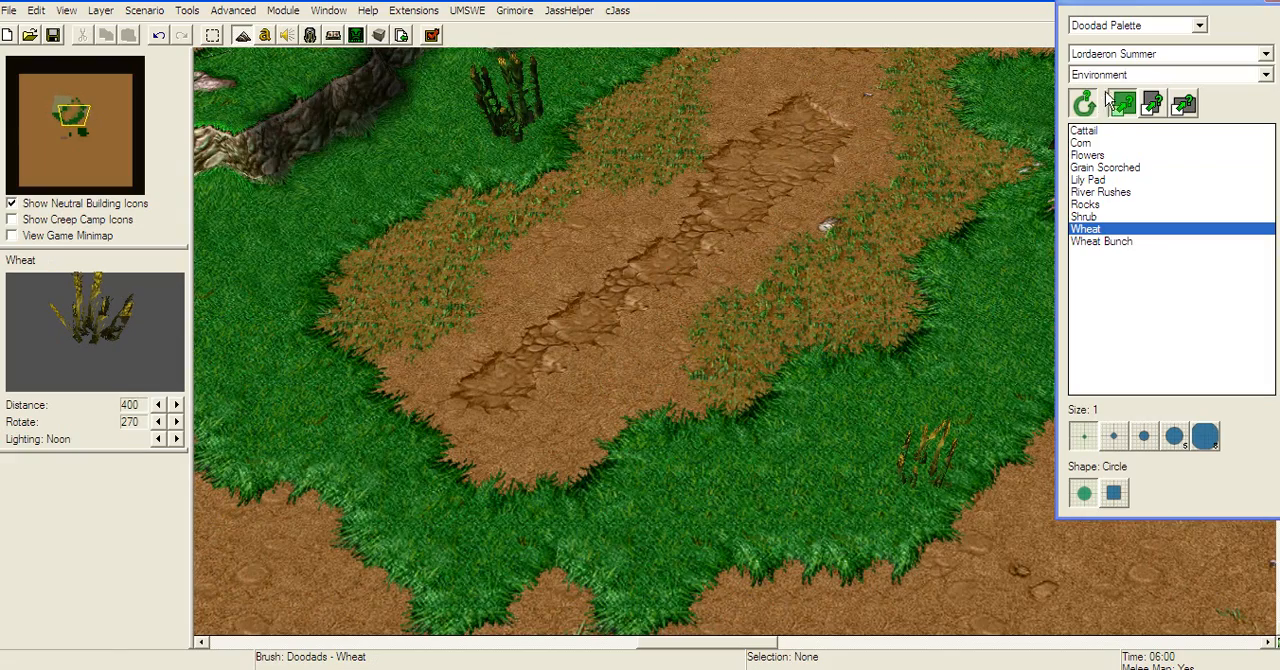
Step: Place Village Tree Wall trees from the Trees/Destructibles category on the grass below the cliff plateau and around the rocky hill
click(1113, 75)
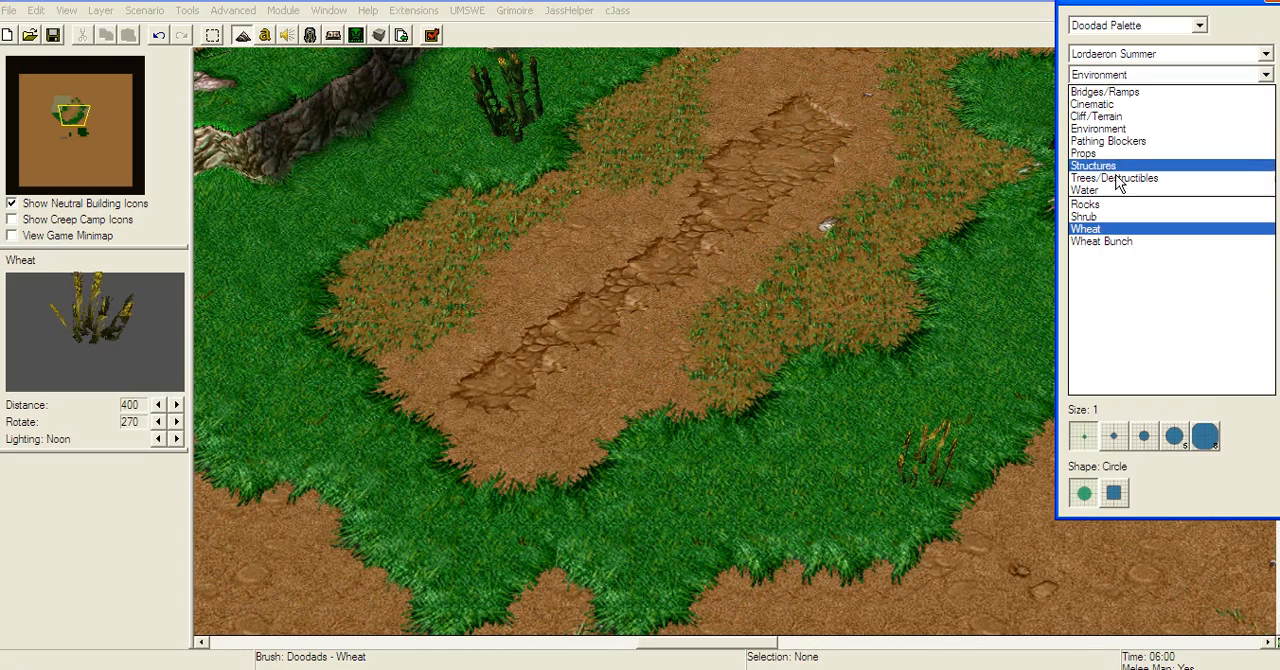
click(1115, 178)
click(1117, 130)
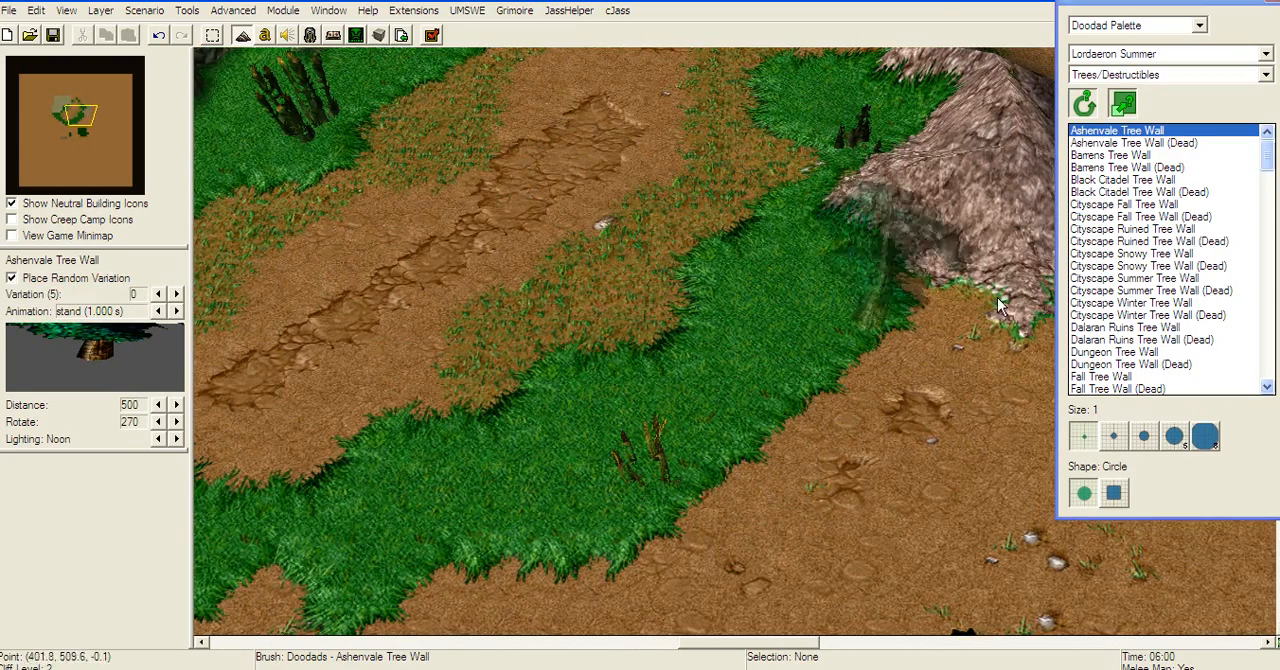
click(1270, 200)
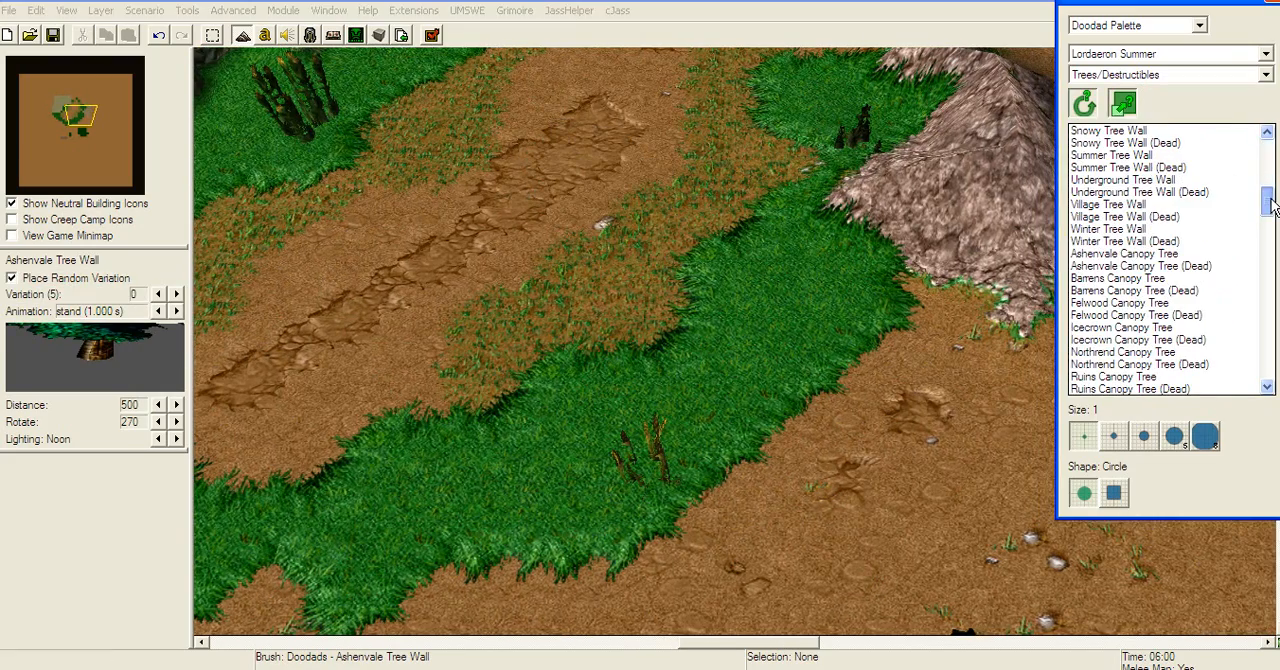
click(1118, 205)
key(Up)
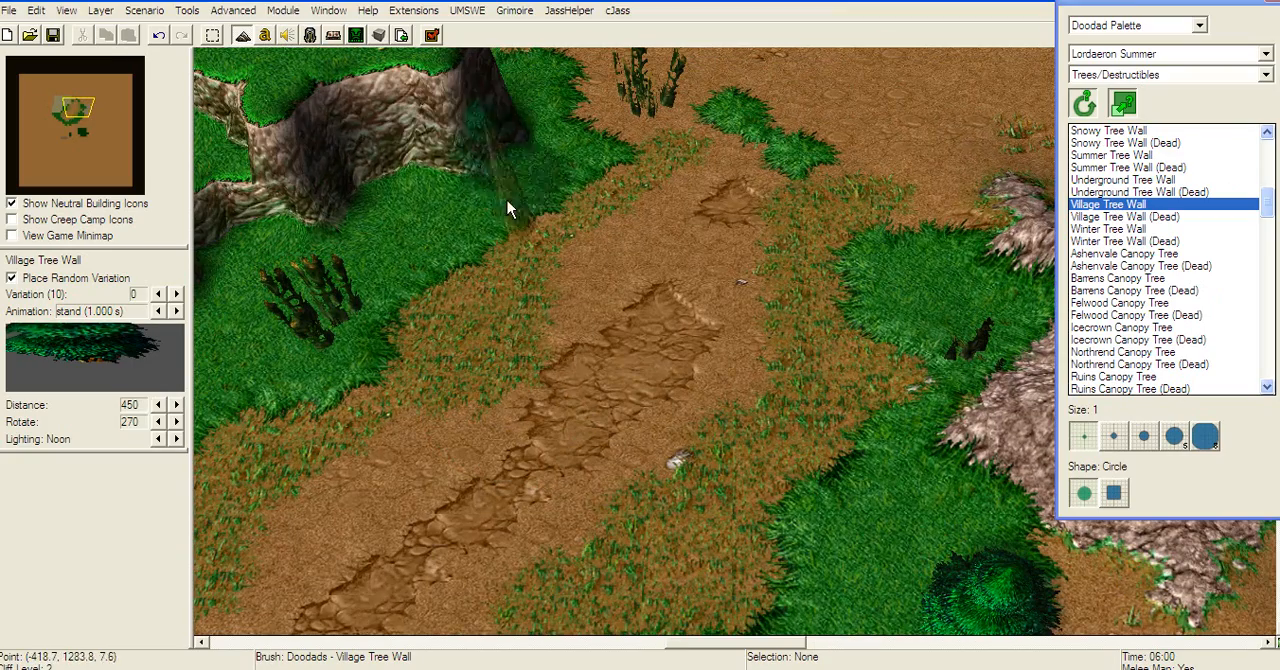
right_drag(475, 593, 530, 308)
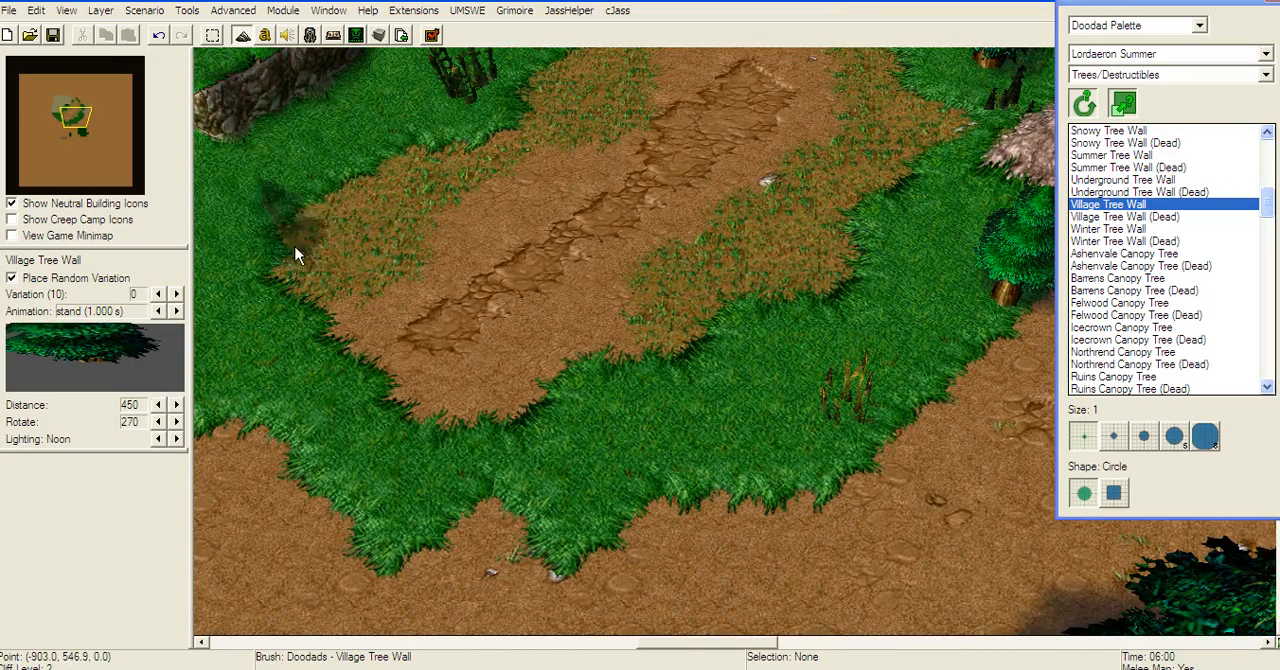
Step: Add a cluster of Village Tree Wall trees along the grass edge southwest of the rocky hill
click(822, 483)
right_drag(862, 430, 735, 592)
right_drag(919, 312, 892, 338)
click(892, 446)
click(818, 540)
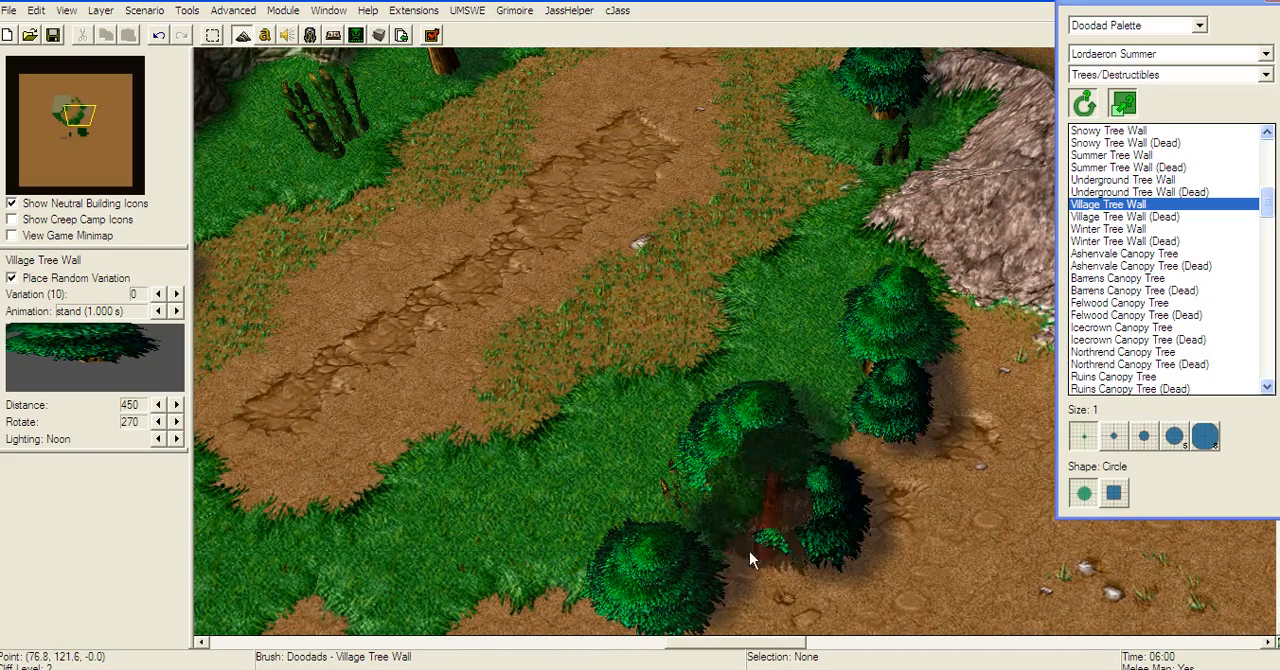
click(916, 504)
right_drag(827, 494, 807, 476)
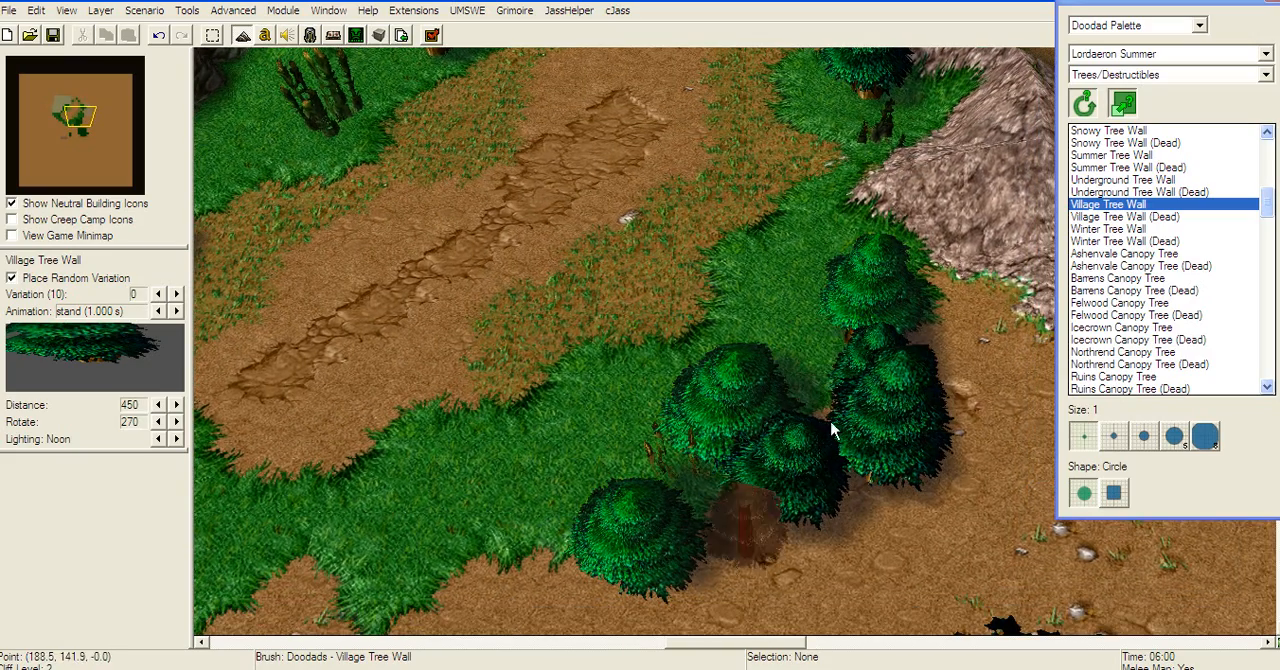
right_drag(831, 428, 902, 379)
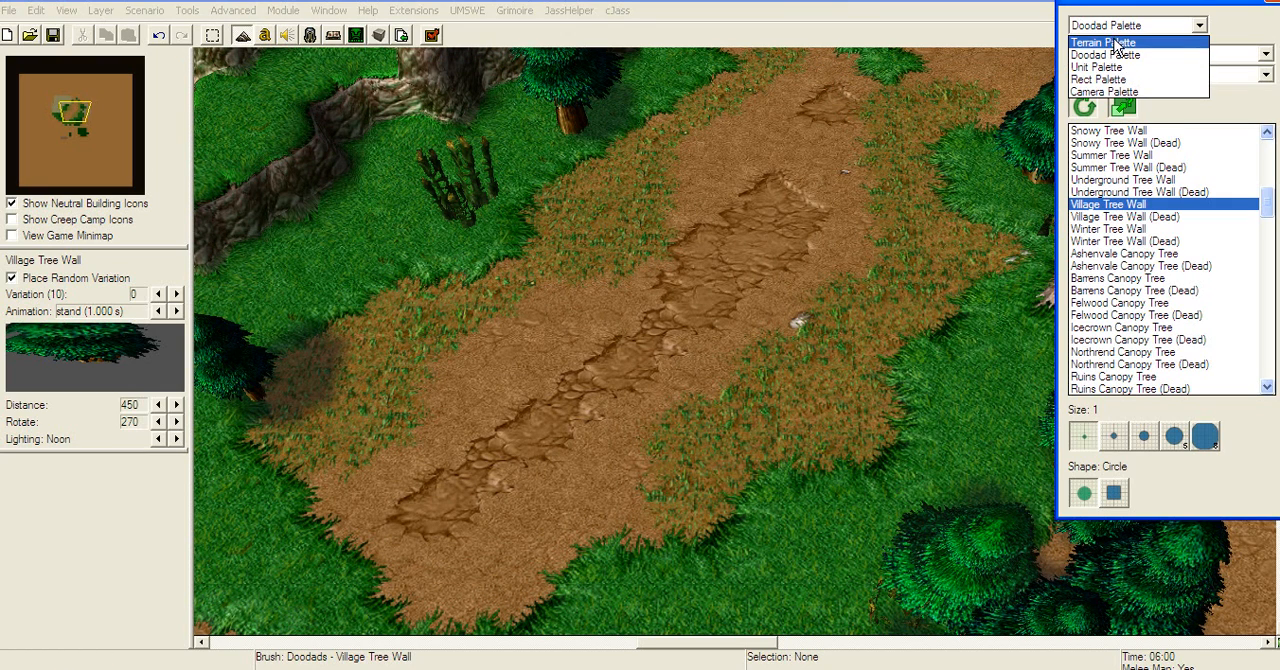
Step: Raise the ground height along both sides of the dirt path with a size 2 circular terrain brush
click(1118, 43)
right_drag(912, 194, 897, 266)
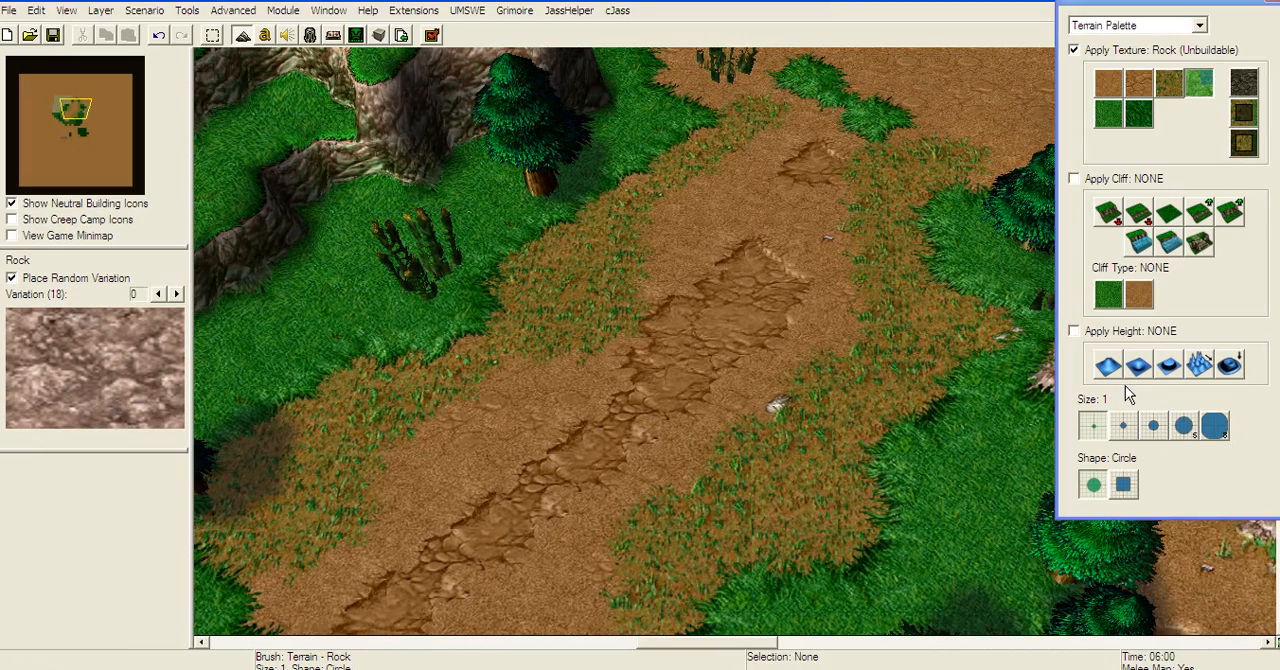
click(1108, 366)
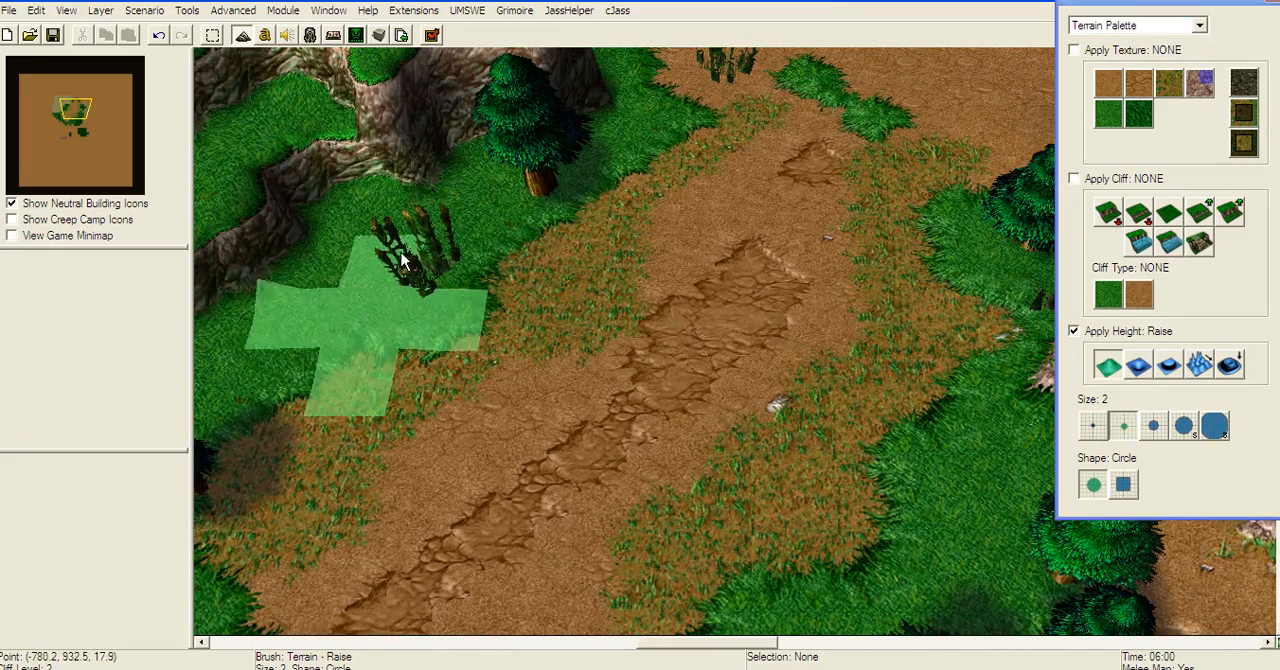
right_drag(223, 369, 302, 368)
right_drag(912, 318, 820, 246)
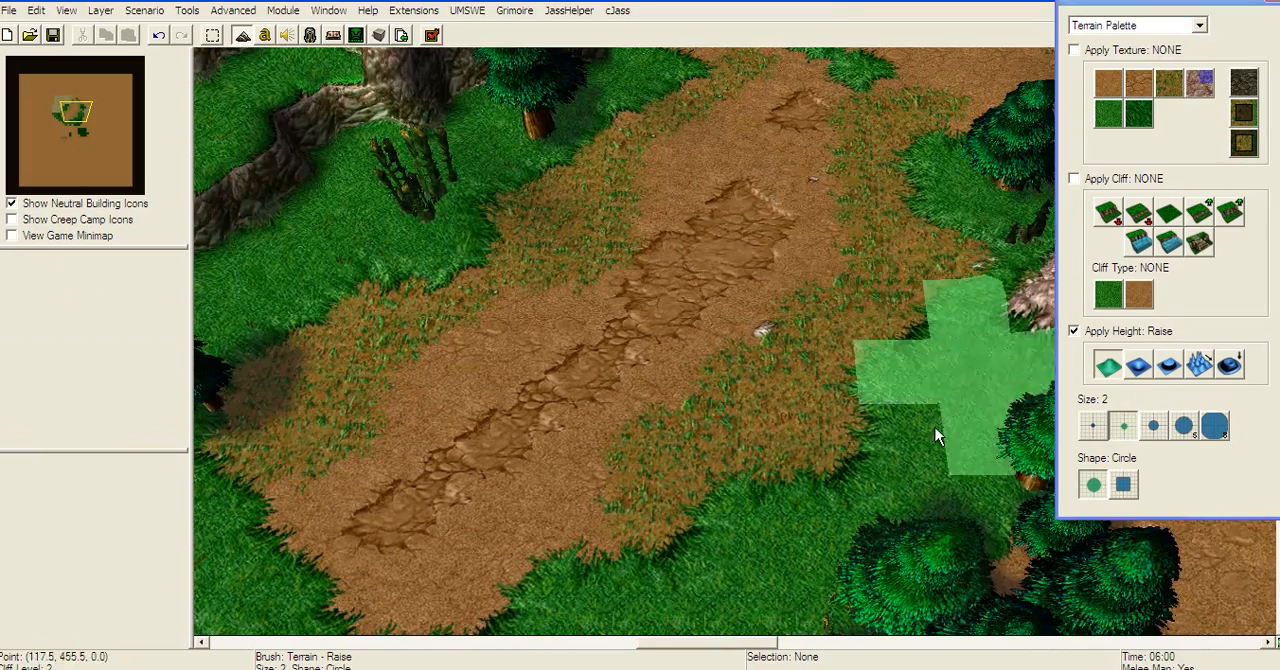
right_drag(918, 430, 922, 272)
right_drag(813, 292, 746, 473)
mouse_move(799, 217)
right_down()
mouse_move(731, 374)
mouse_move(143, 464)
mouse_move(546, 325)
mouse_move(851, 200)
mouse_move(690, 407)
mouse_move(1158, 248)
right_up()
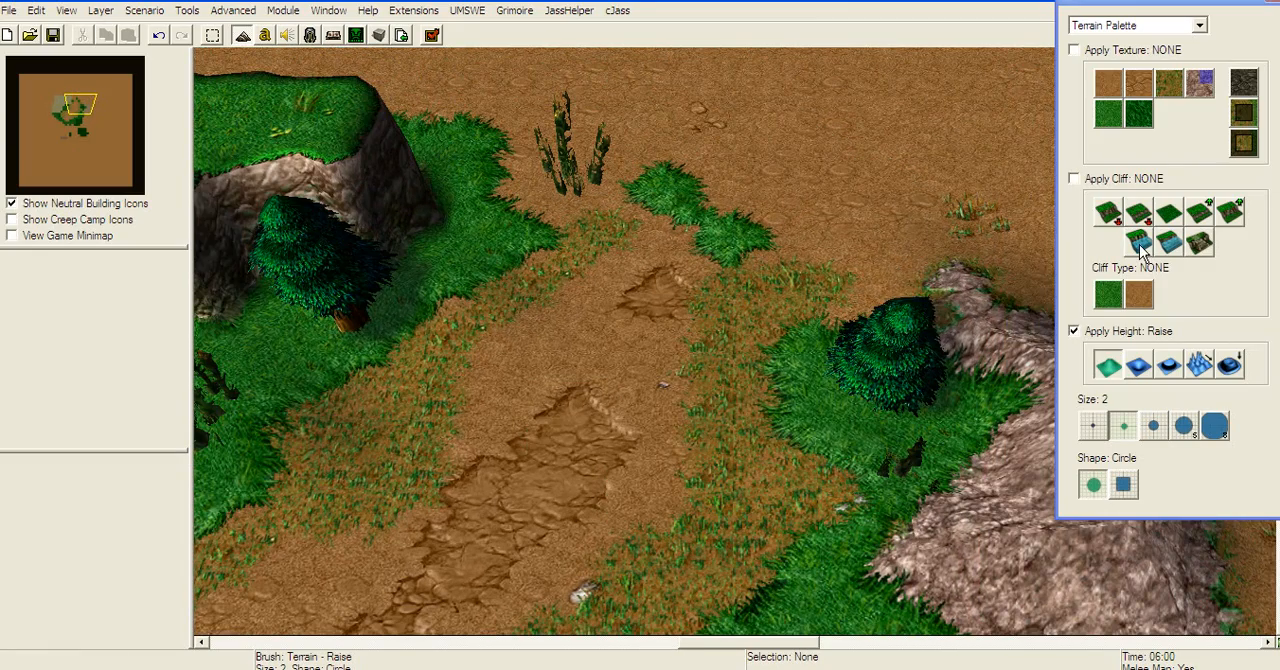
Step: Create a Deep Water lake with Grass Cliff edges north of the rocky hill, using brush size 2
right_drag(772, 308, 720, 246)
drag(649, 139, 855, 250)
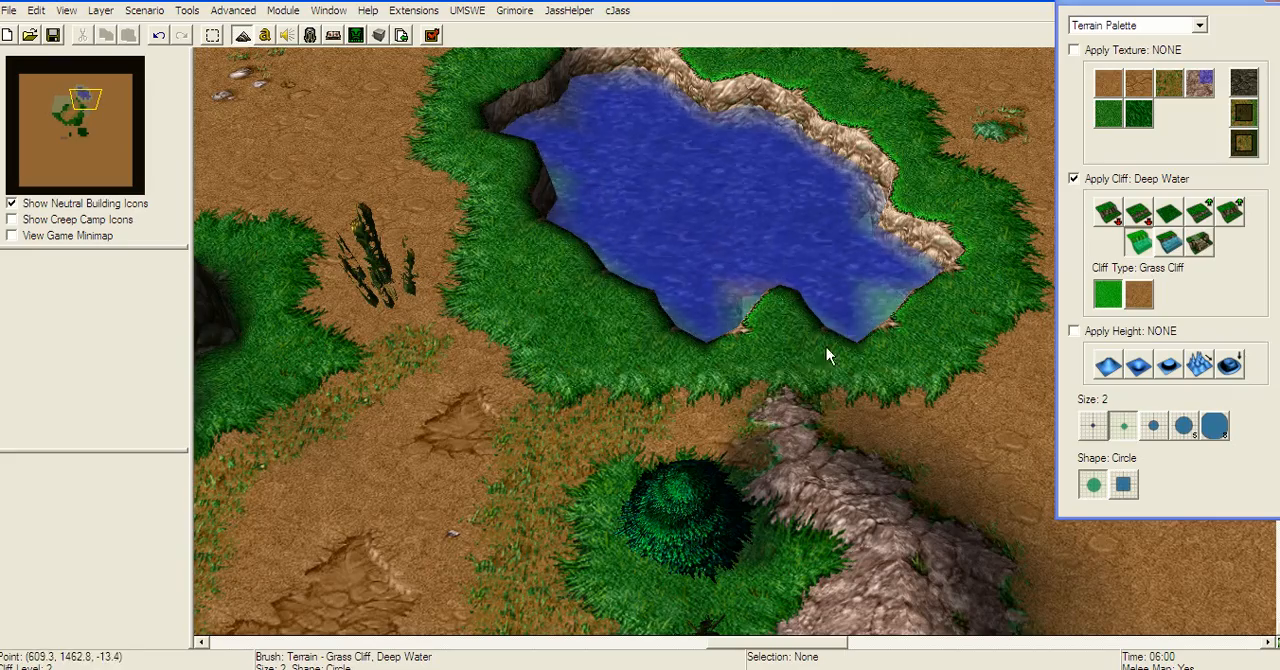
mouse_move(808, 370)
right_down()
mouse_move(394, 287)
mouse_move(587, 244)
mouse_move(842, 275)
mouse_move(109, 51)
mouse_move(434, 206)
mouse_move(751, 106)
mouse_move(868, 178)
mouse_move(1183, 190)
right_up()
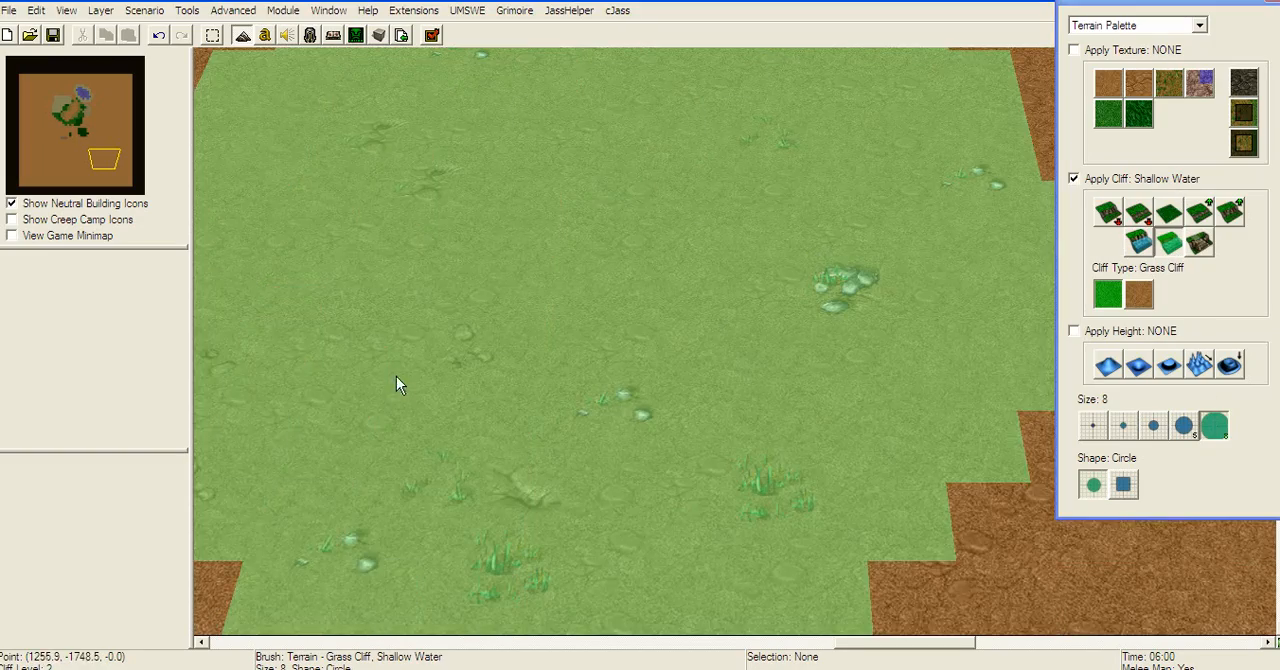
Step: Paint a large Shallow Water lake on the empty dirt in the map's southeast, using brush size 8
click(397, 376)
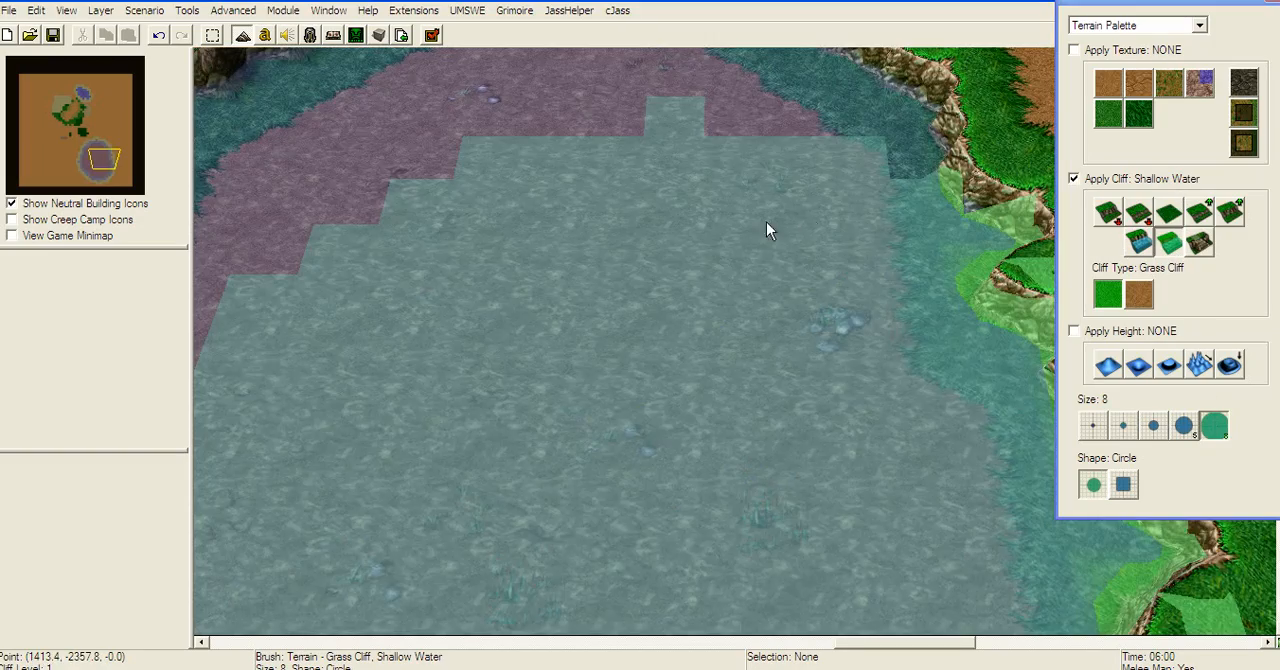
key(ctrl+z)
Step: Create a new 64 by 64 Lordaeron Summer map with Dirt tiles, Shallow Water and initial cliff level 7
key(ctrl+n)
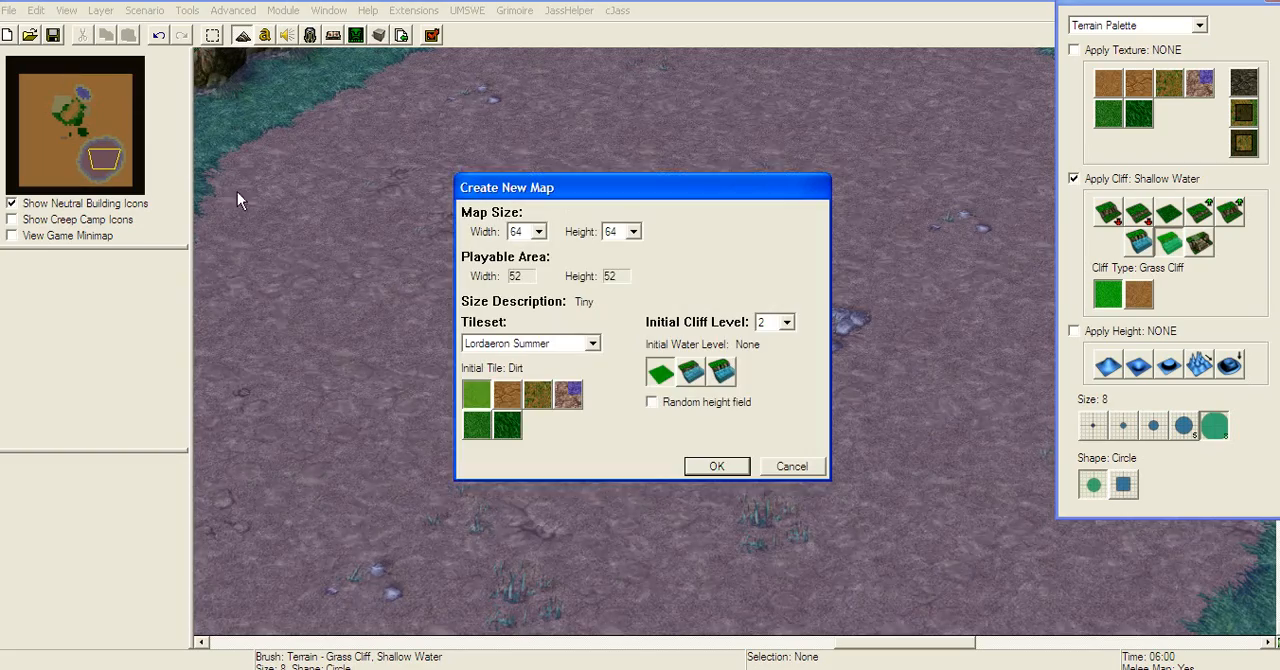
click(690, 376)
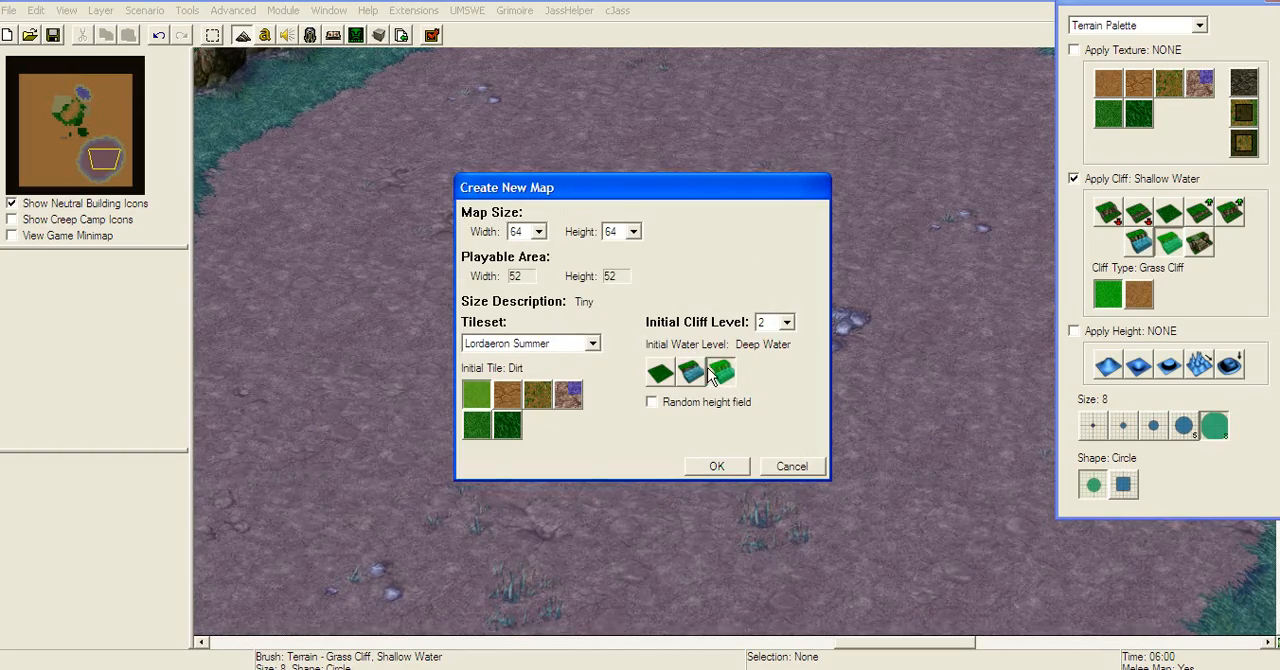
click(690, 374)
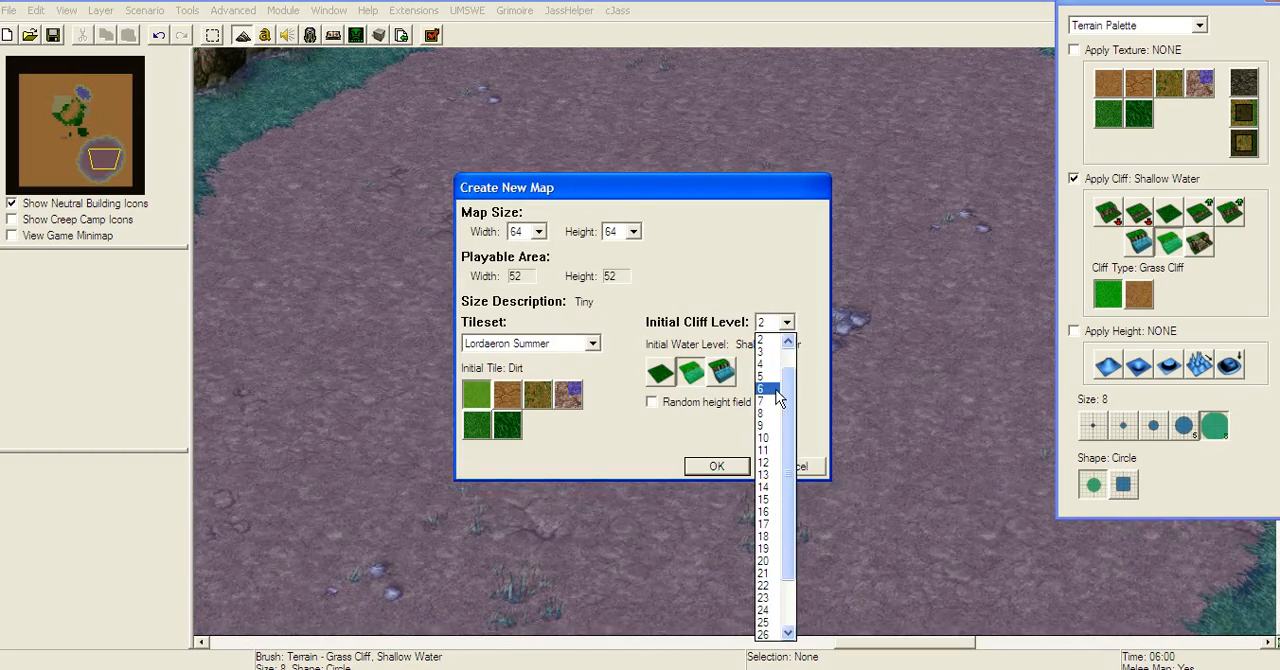
click(770, 402)
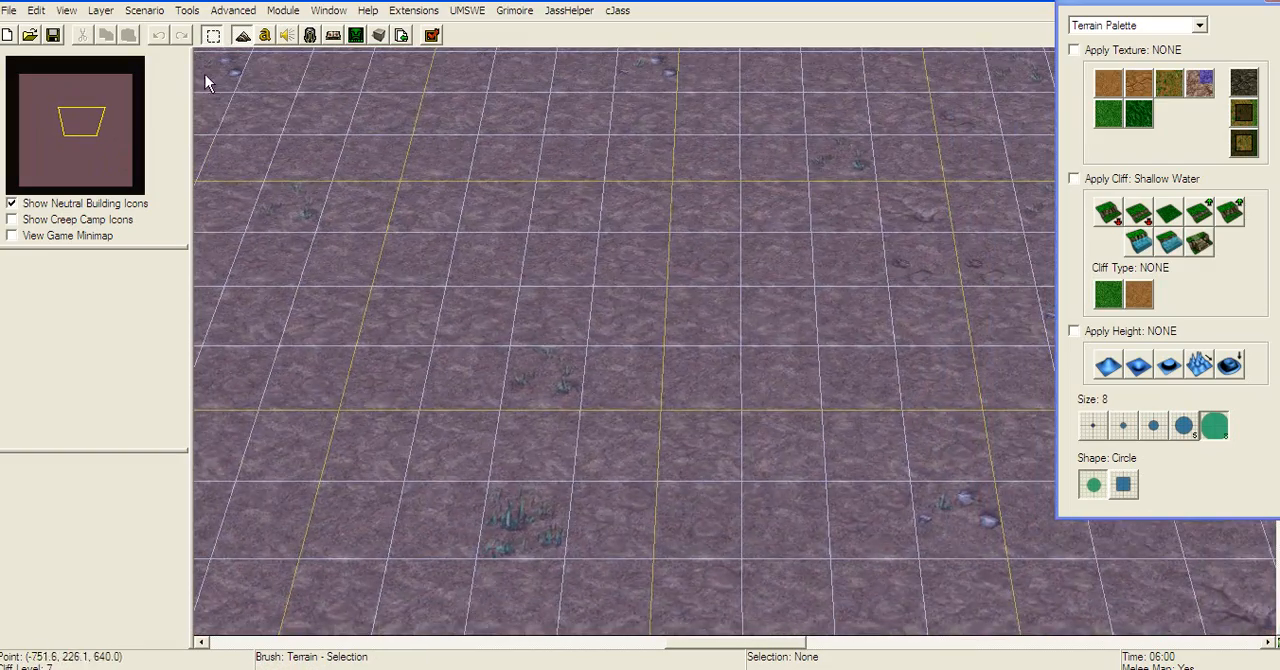
Step: Turn off the grid display by setting it to None
click(66, 10)
mouse_move(107, 200)
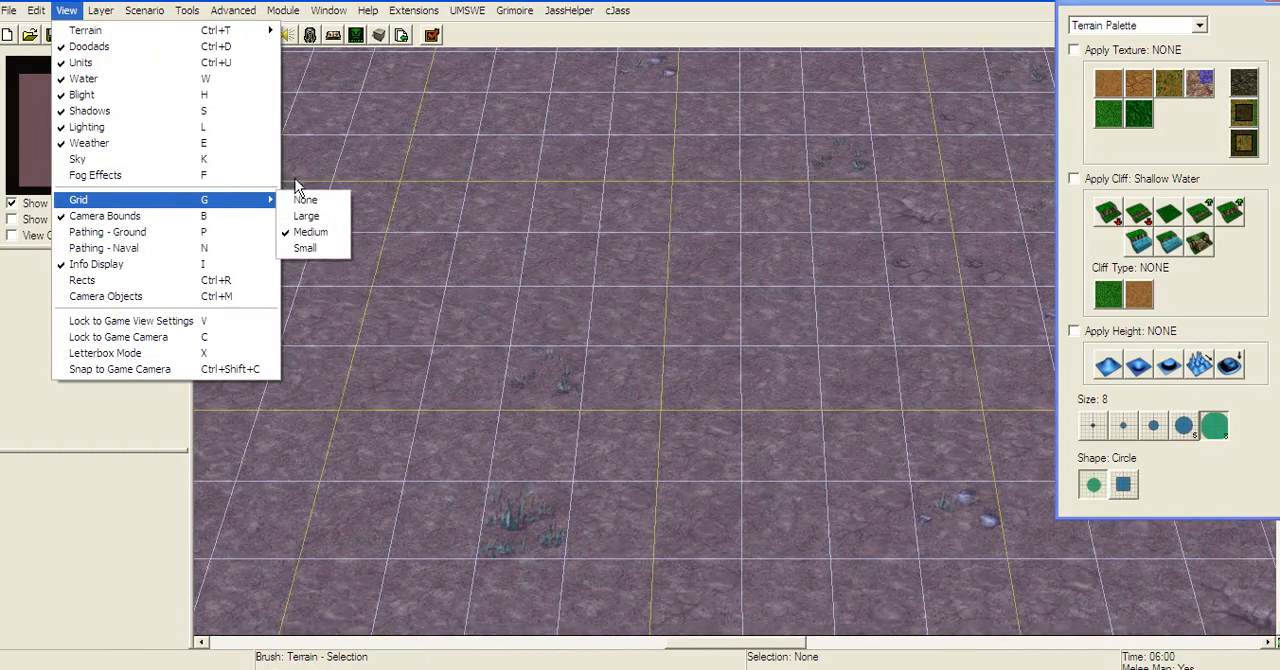
click(320, 201)
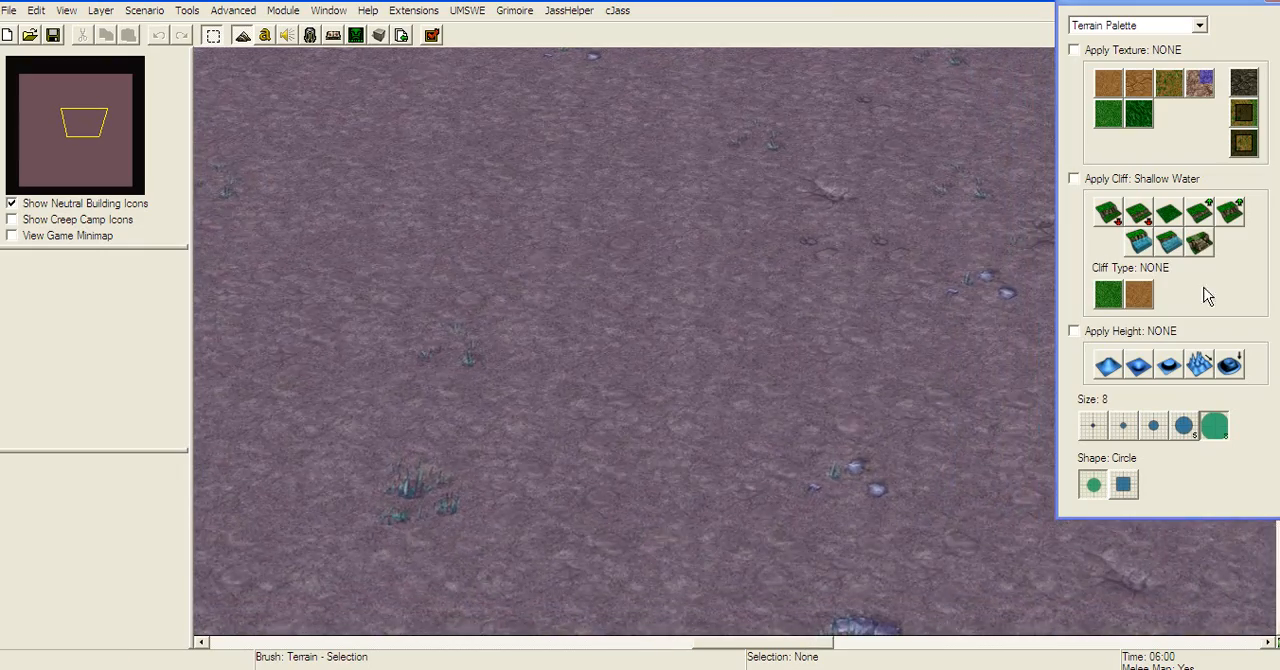
Step: Raise ground out of the water at the map centre with brush size 8, and spread it into an island using Plateau
click(1108, 366)
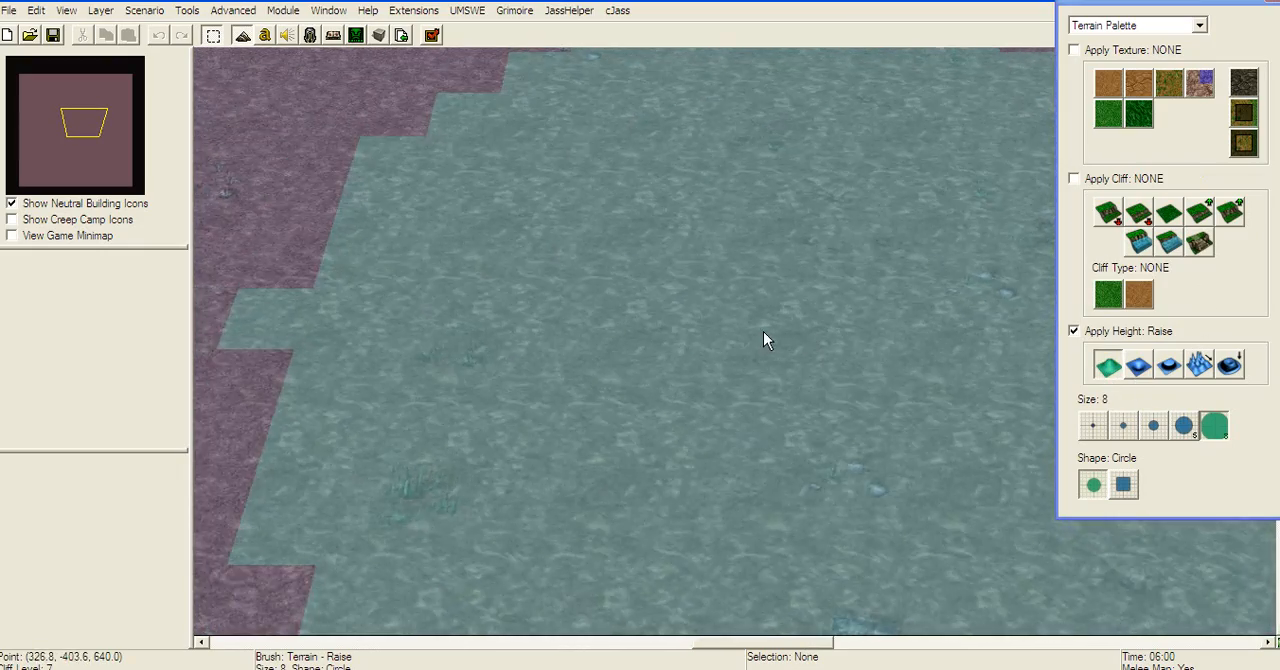
click(763, 333)
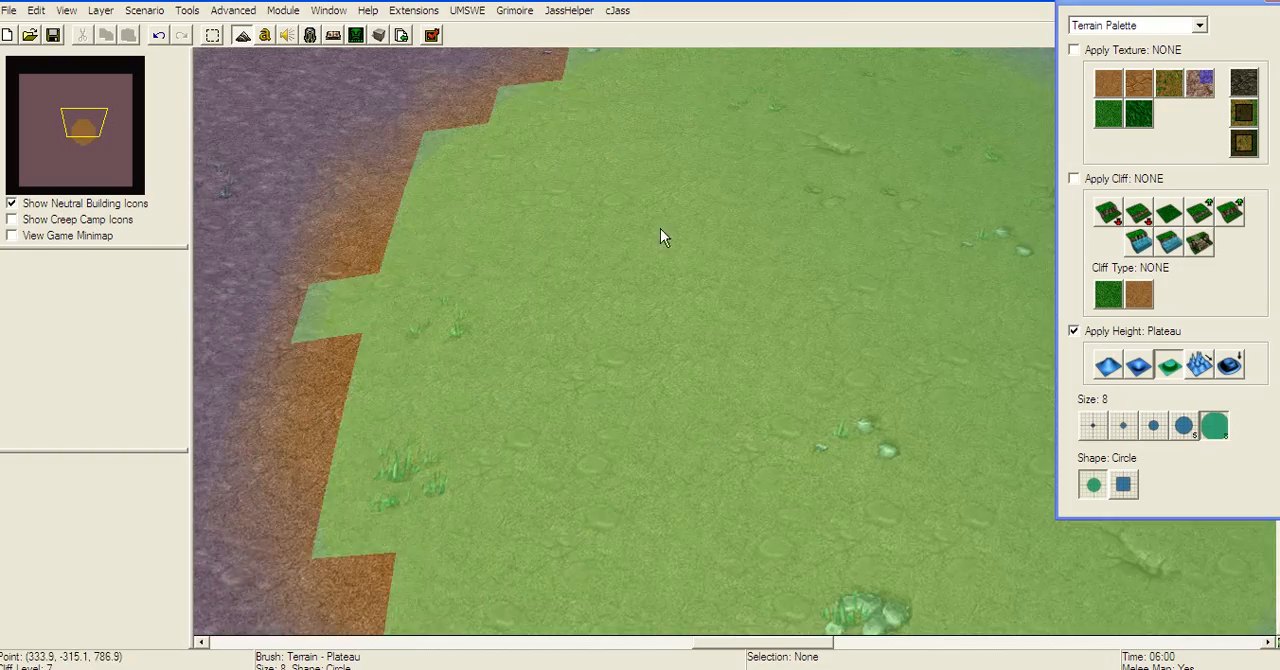
click(660, 230)
right_drag(618, 215, 247, 386)
mouse_move(765, 382)
right_down()
mouse_move(685, 164)
mouse_move(708, 126)
right_up()
mouse_move(602, 345)
right_down()
mouse_move(836, 265)
mouse_move(649, 397)
mouse_move(437, 246)
mouse_move(686, 446)
mouse_move(444, 202)
mouse_move(929, 220)
mouse_move(840, 237)
mouse_move(789, 274)
right_up()
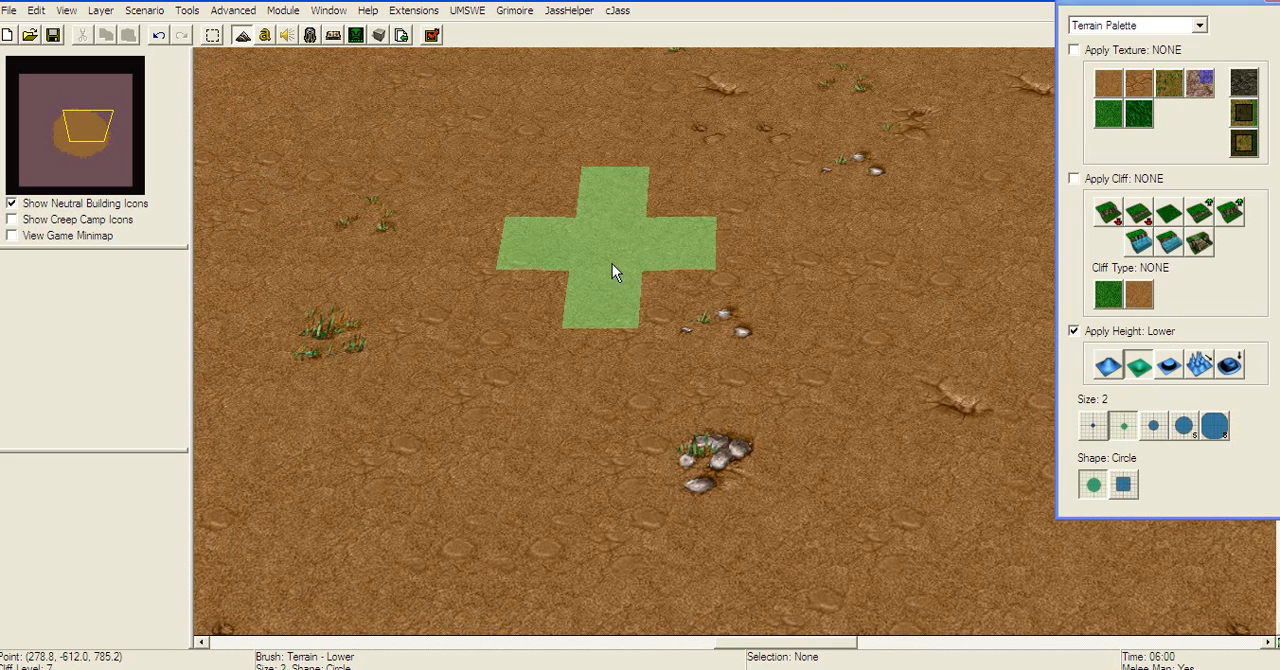
Step: Lower the ground in three spots on the central island with brush size 2 to form small ponds
mouse_move(623, 284)
mouse_down()
mouse_move(697, 297)
mouse_move(639, 295)
mouse_move(686, 271)
mouse_move(637, 223)
mouse_move(726, 207)
mouse_up()
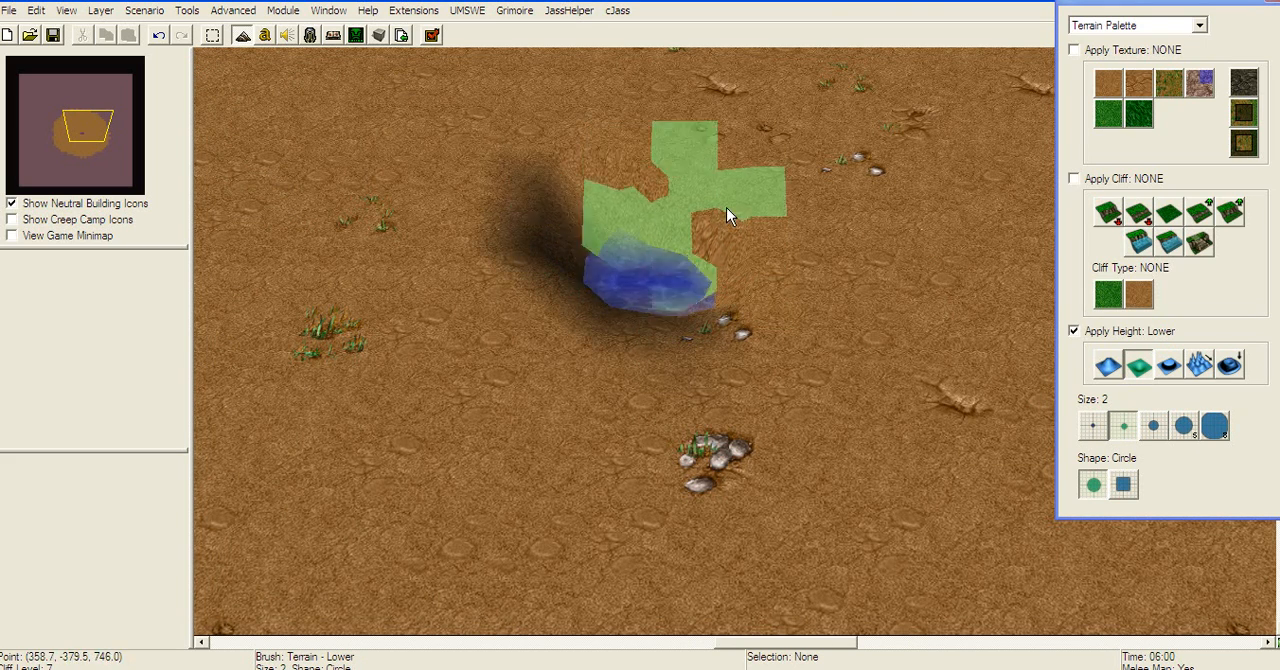
key(Right)
mouse_move(946, 329)
mouse_down()
mouse_move(837, 407)
mouse_move(863, 353)
mouse_move(879, 370)
mouse_move(912, 337)
mouse_move(894, 321)
mouse_up()
key(Up)
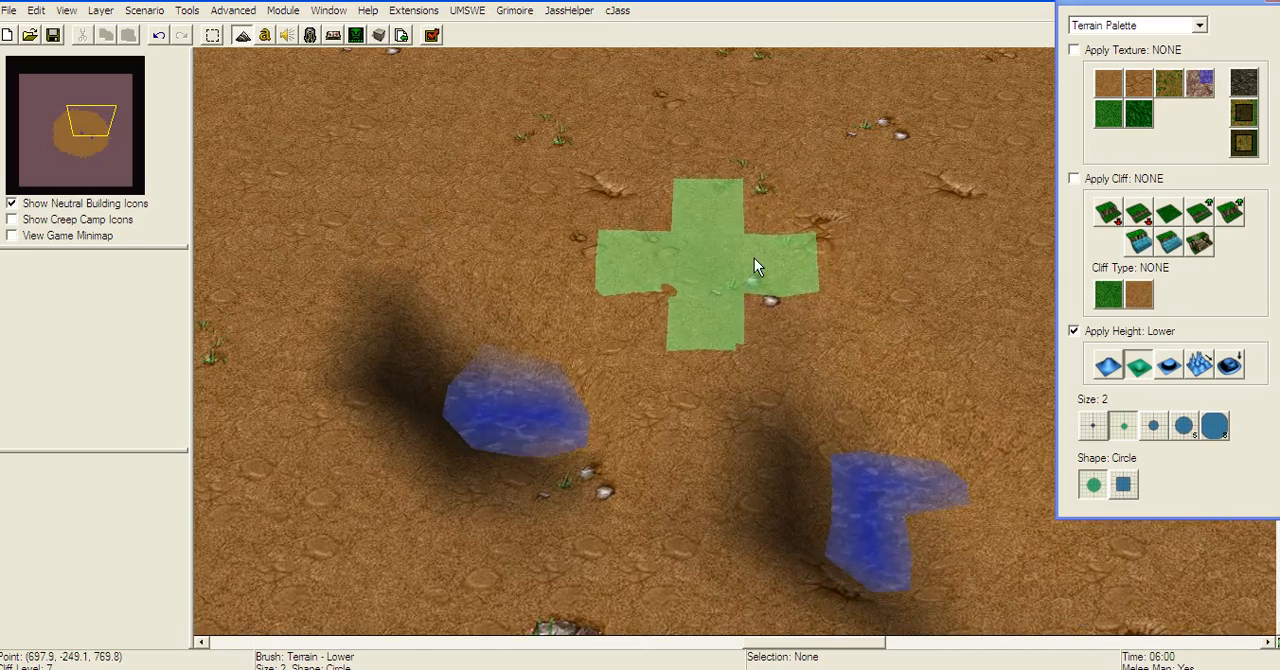
click(739, 270)
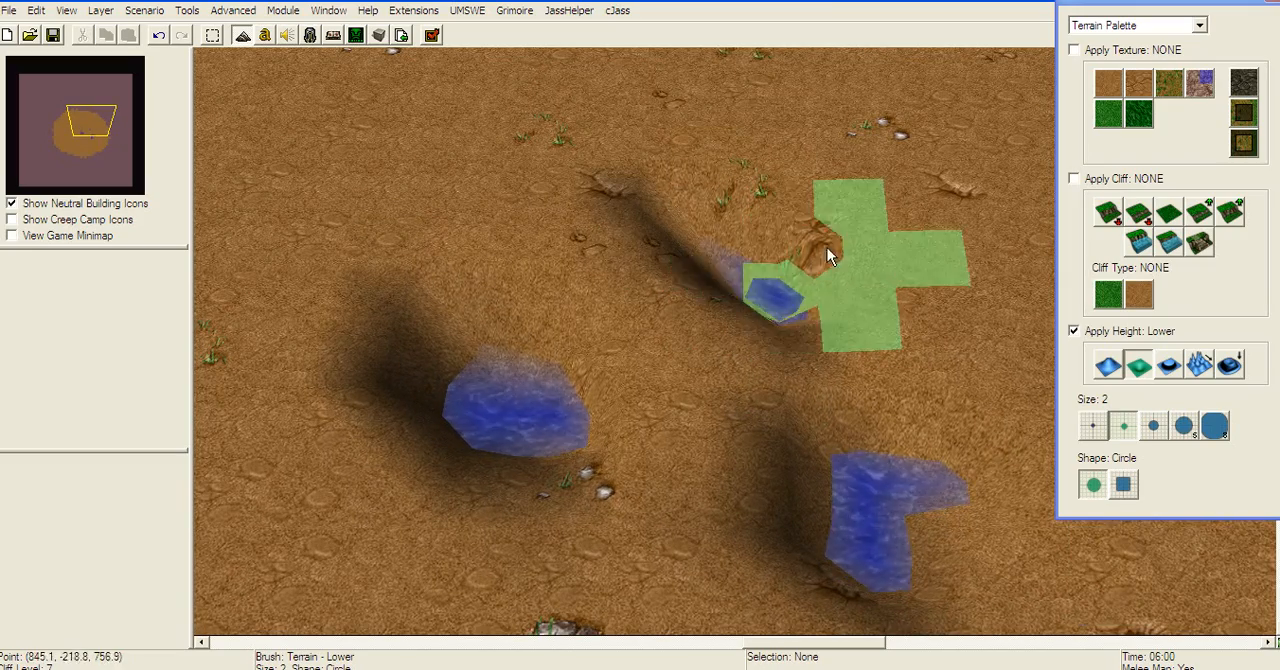
Step: Raise a low spot near the map's northeast edge with brush size 2, and spread it into a second island with Plateau
right_drag(985, 197, 604, 224)
right_drag(885, 205, 387, 262)
right_drag(860, 235, 740, 272)
click(1108, 366)
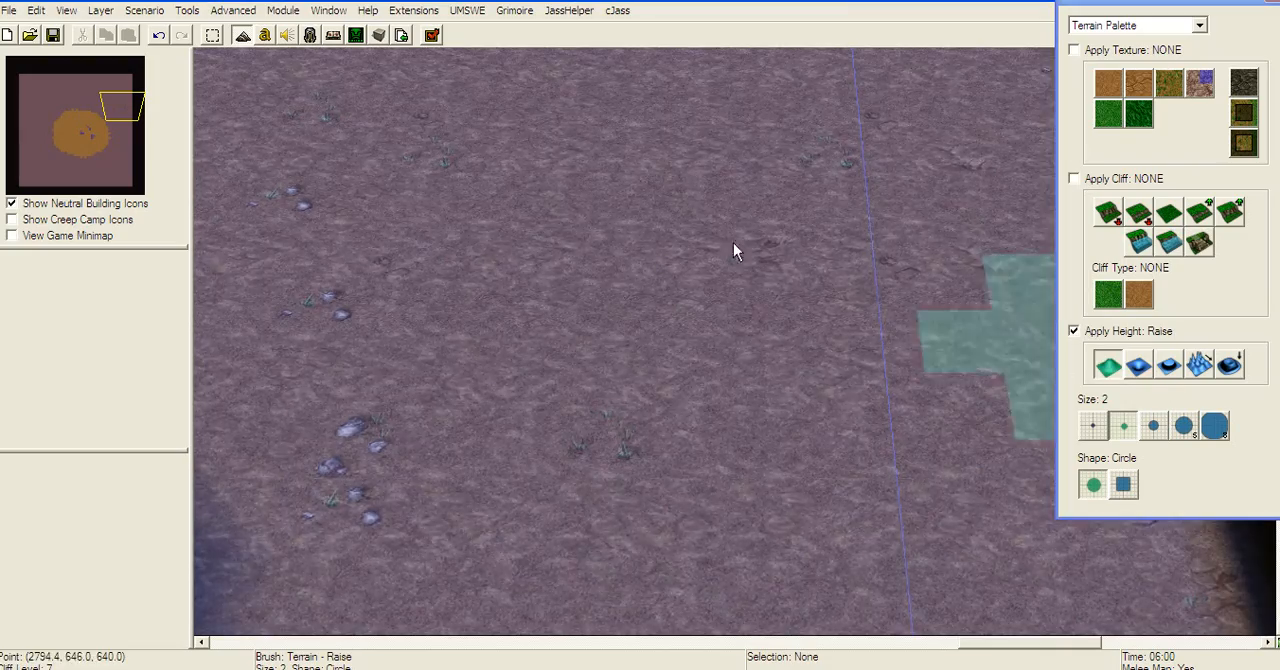
click(674, 237)
click(1169, 366)
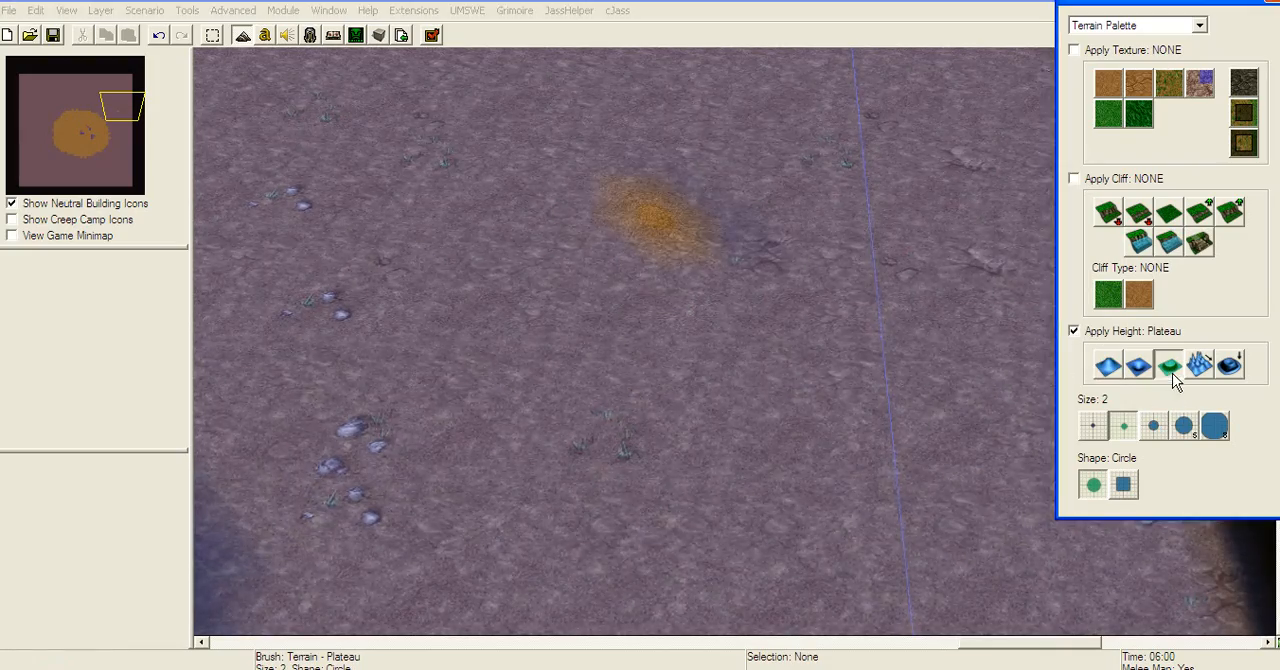
click(659, 227)
mouse_move(502, 205)
mouse_down()
mouse_move(584, 245)
mouse_move(548, 397)
mouse_move(705, 384)
mouse_move(374, 313)
mouse_move(480, 217)
mouse_move(912, 456)
mouse_up()
right_drag(912, 456, 1036, 580)
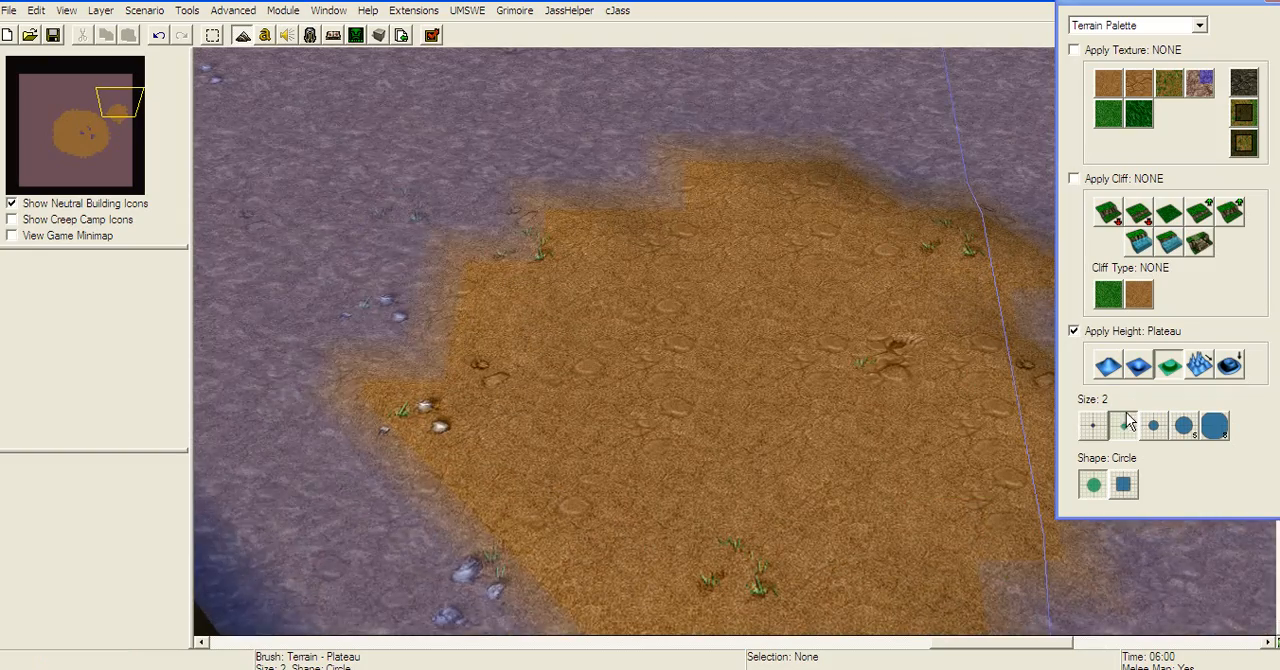
Step: Lower several spots on the northeastern island with brush size 2 to make shallow ponds
click(1138, 367)
click(908, 418)
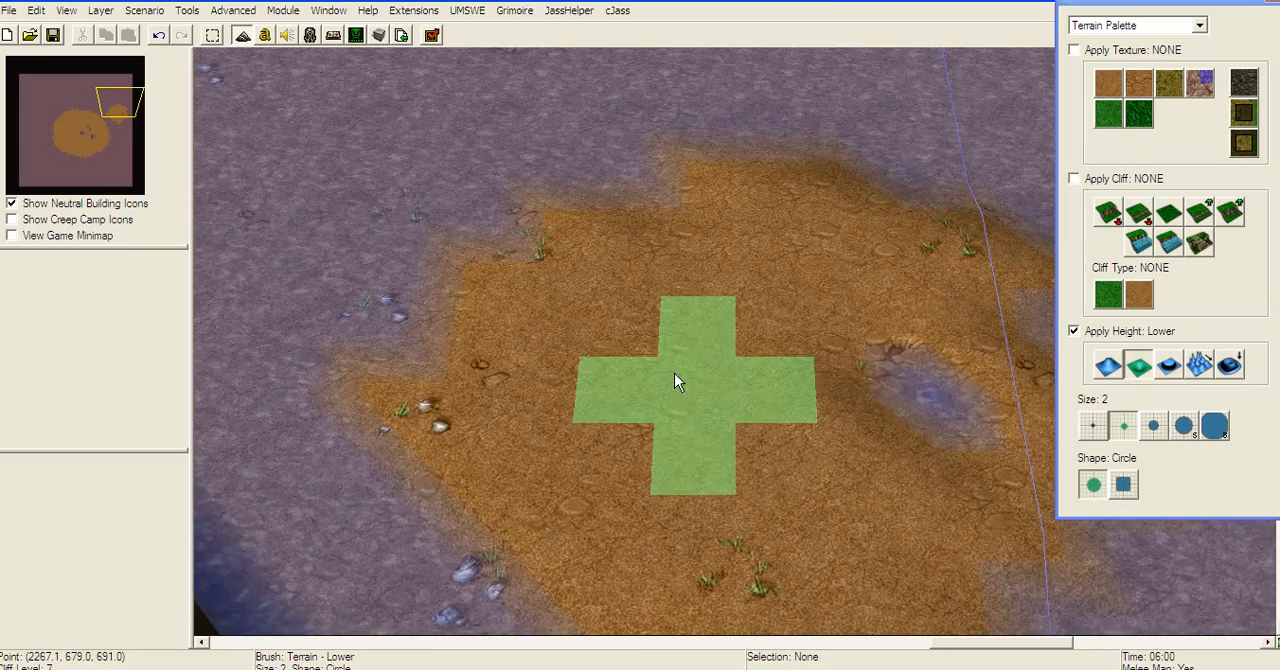
click(682, 388)
click(762, 272)
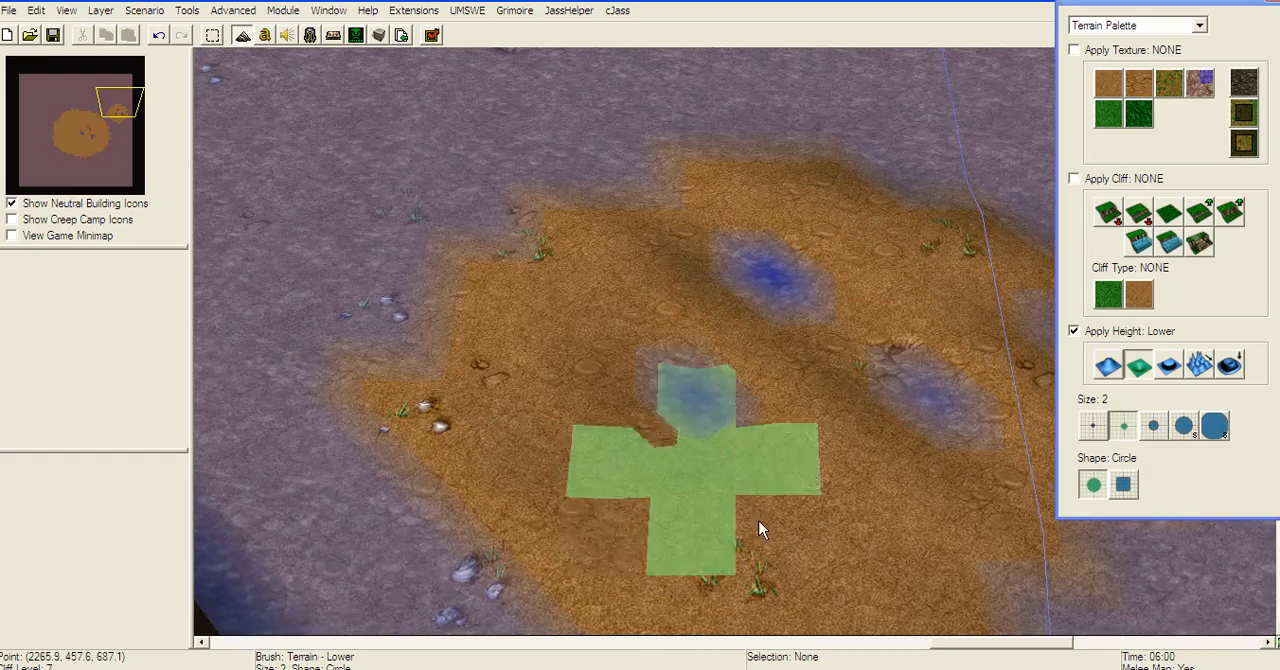
Step: Paint the Grass texture over most of the northeastern island with brush size 2
click(1108, 113)
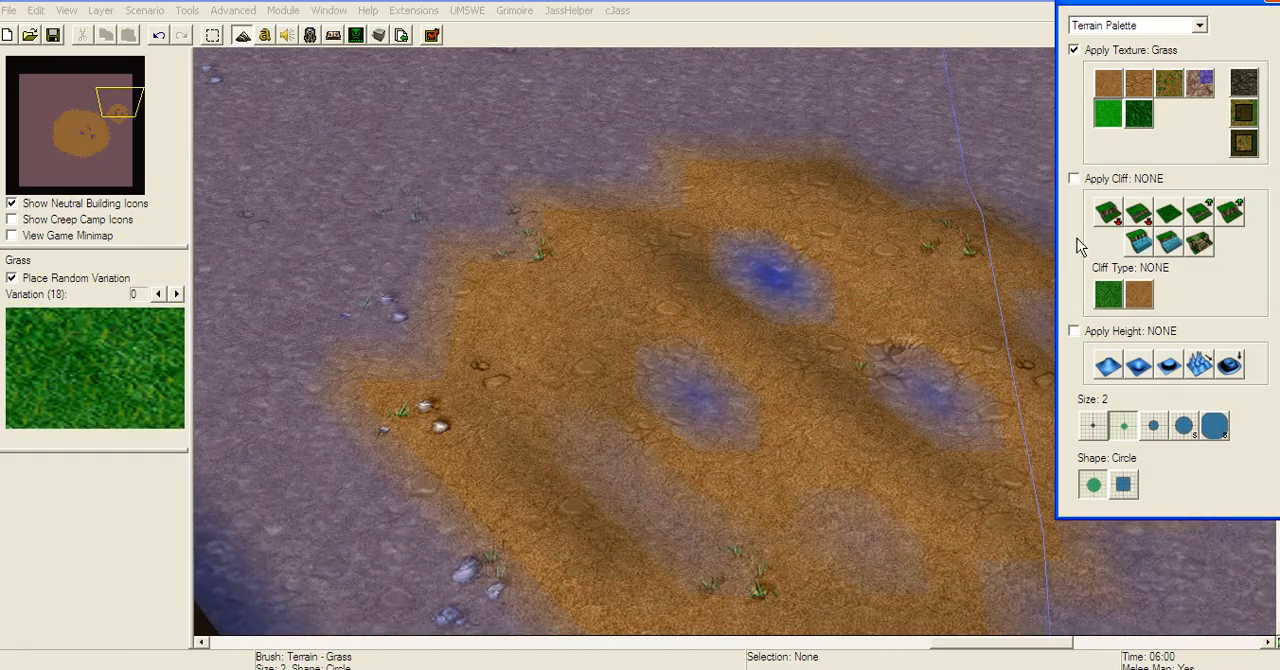
click(690, 305)
mouse_move(453, 475)
mouse_down()
mouse_move(920, 514)
mouse_move(600, 423)
mouse_move(891, 471)
mouse_move(910, 225)
mouse_up()
Step: Paint scattered Grassy Dirt patches across the northeastern island's grass and around its ponds with brush size 1
click(1168, 82)
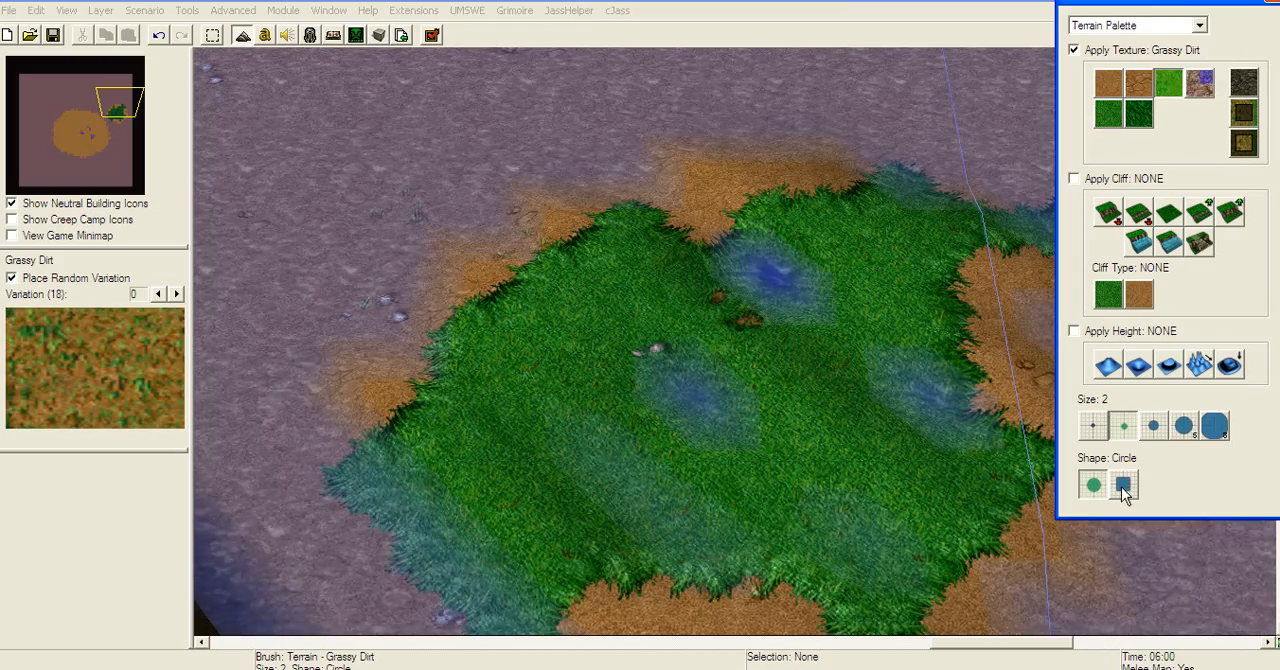
click(1107, 429)
mouse_move(923, 277)
mouse_down()
mouse_move(674, 366)
mouse_move(731, 440)
mouse_move(935, 400)
mouse_up()
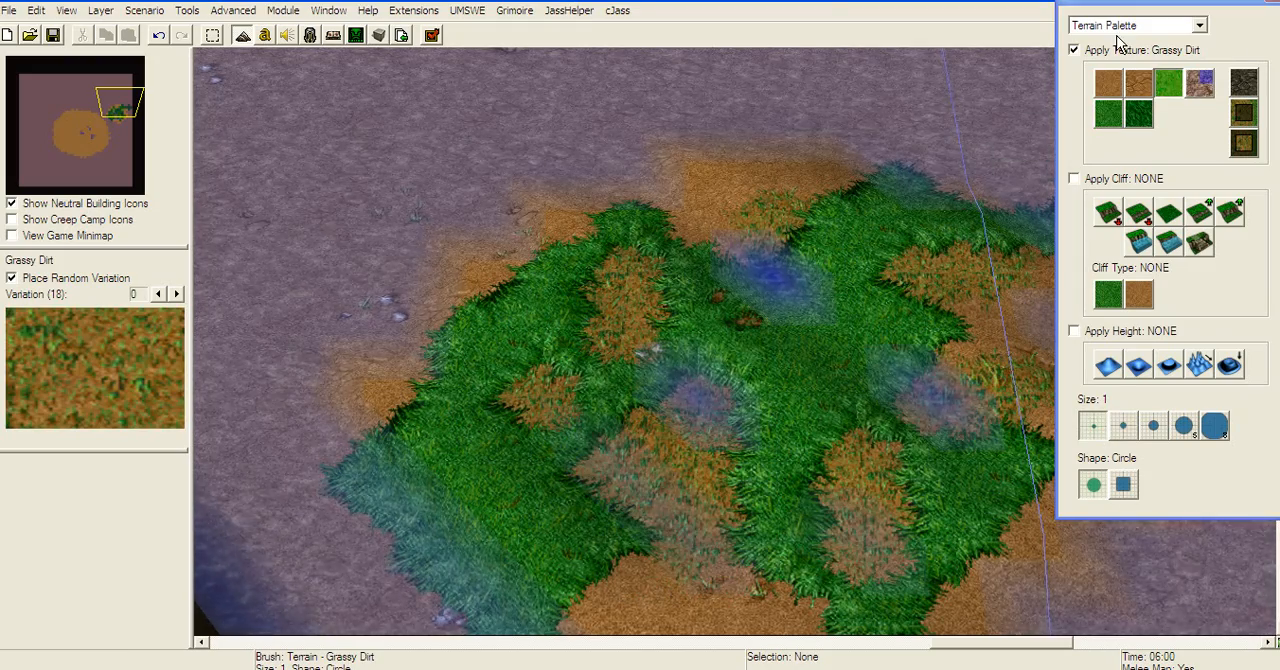
Step: Place three Ashenvale Tree Wall trees on the northeastern island, spaced apart near the ponds
click(1110, 35)
click(771, 293)
click(612, 430)
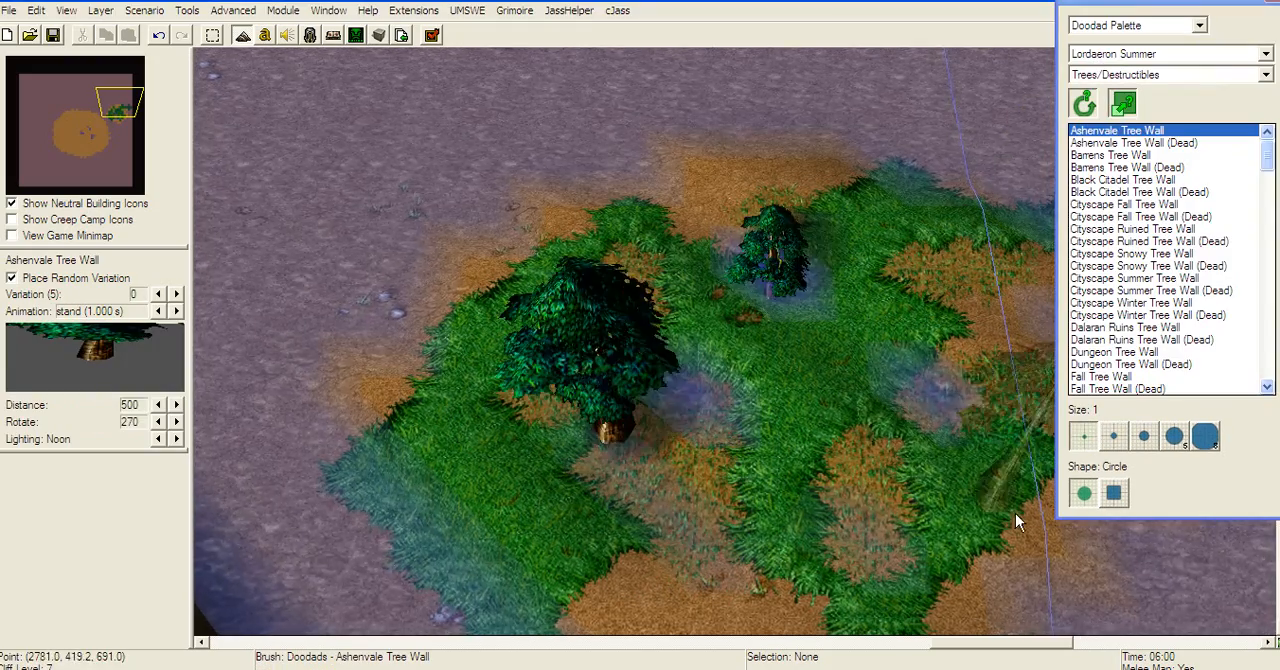
click(1003, 503)
Step: Place several River Rushes from the Environment doodads around the northeastern island's ponds and grass
click(1140, 75)
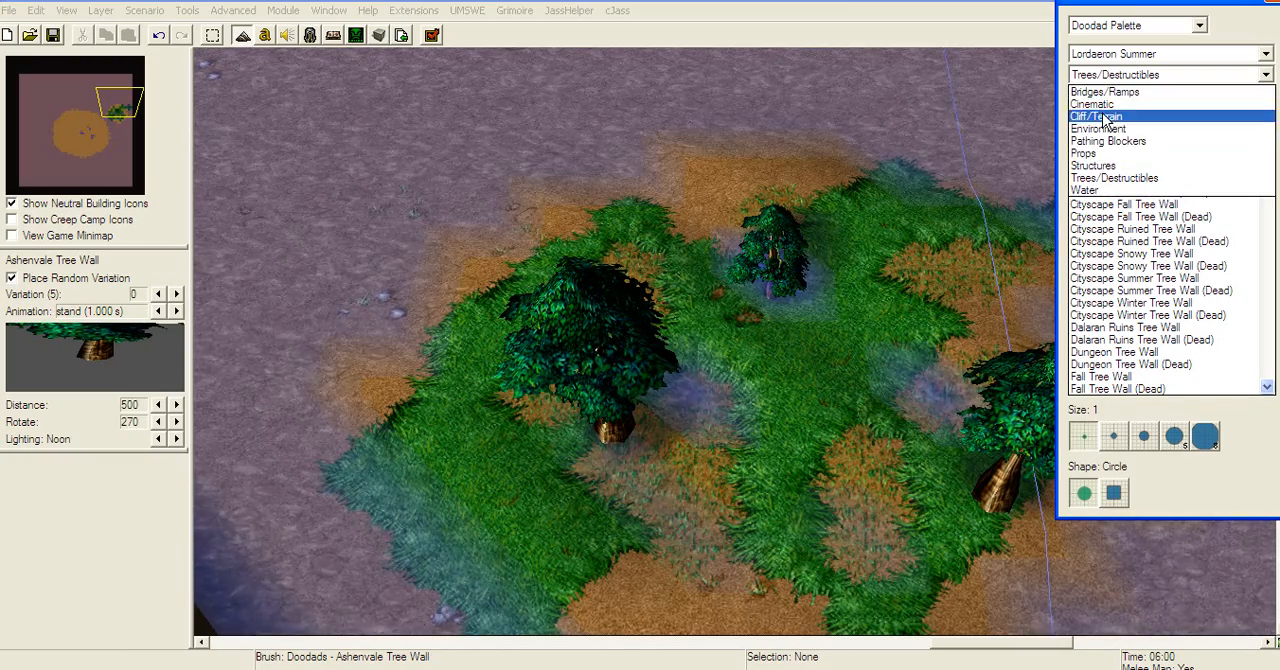
click(1118, 131)
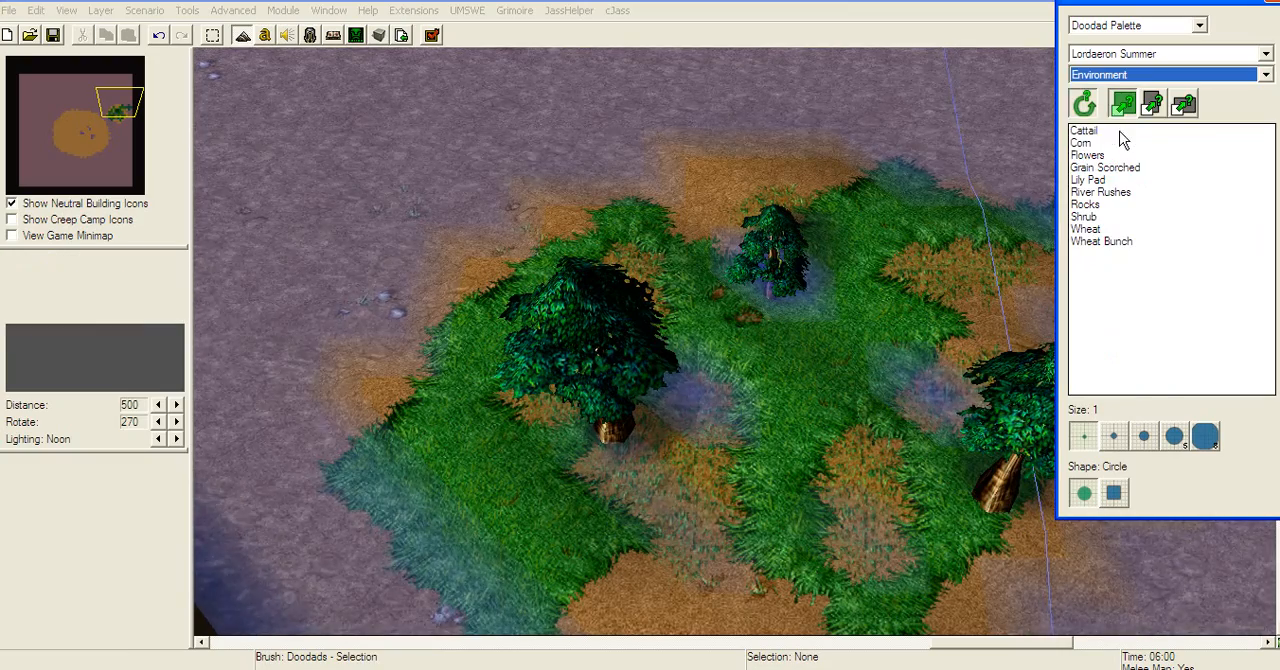
click(1100, 192)
click(861, 399)
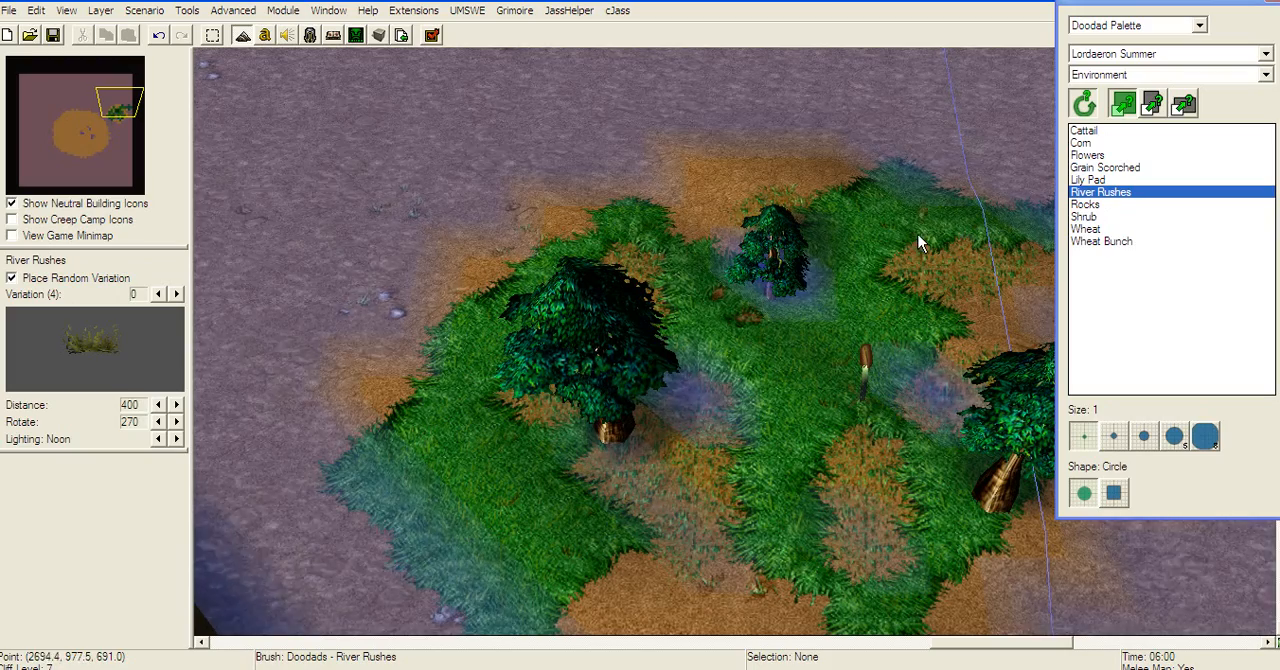
click(918, 234)
click(620, 240)
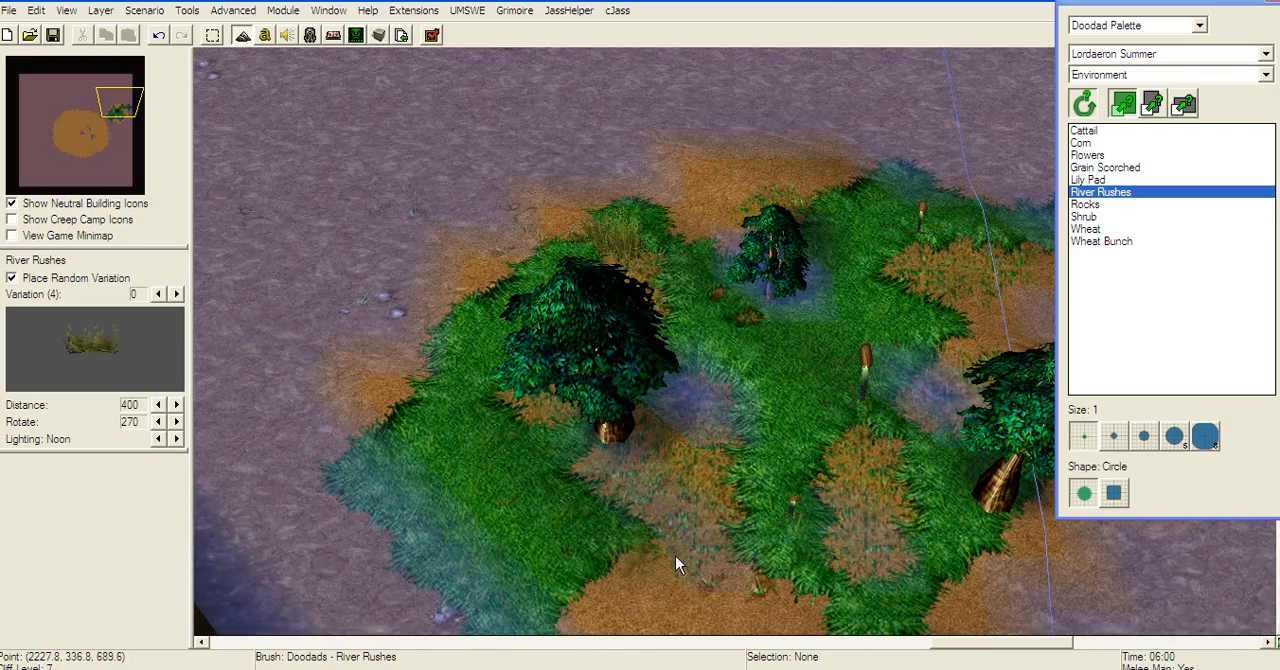
Step: Scatter a few Shrub doodads around the northeastern island, including its northern edge
click(1090, 229)
click(1087, 217)
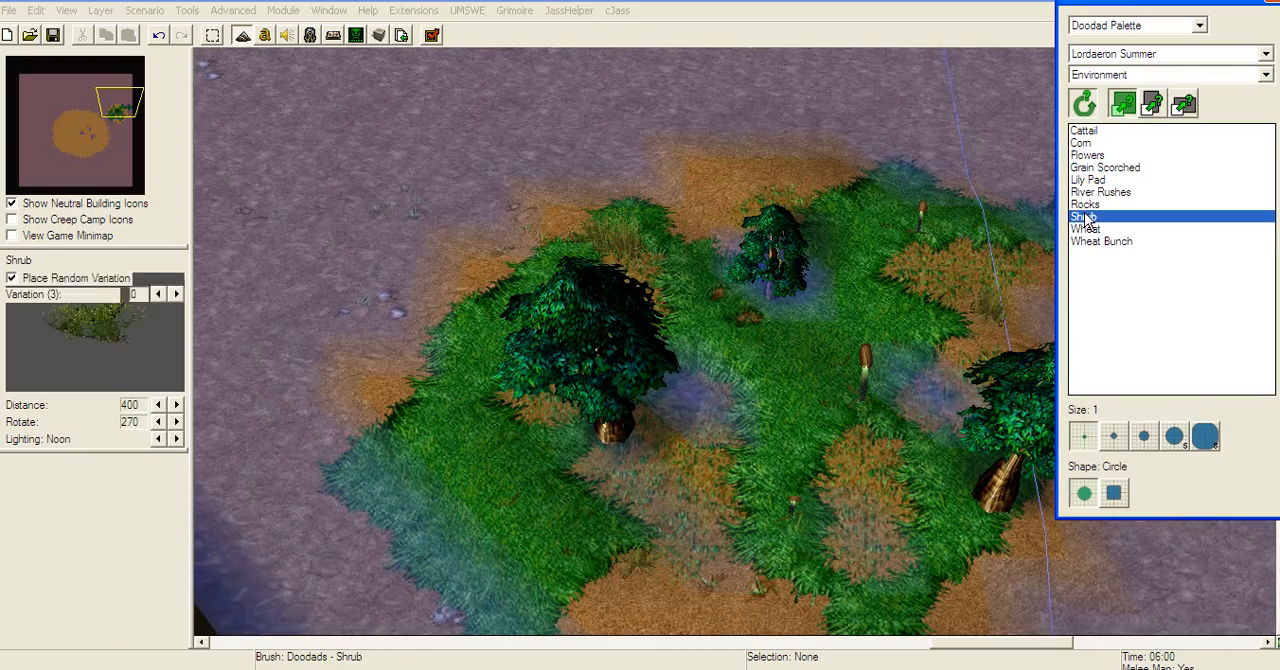
right_drag(415, 298, 273, 178)
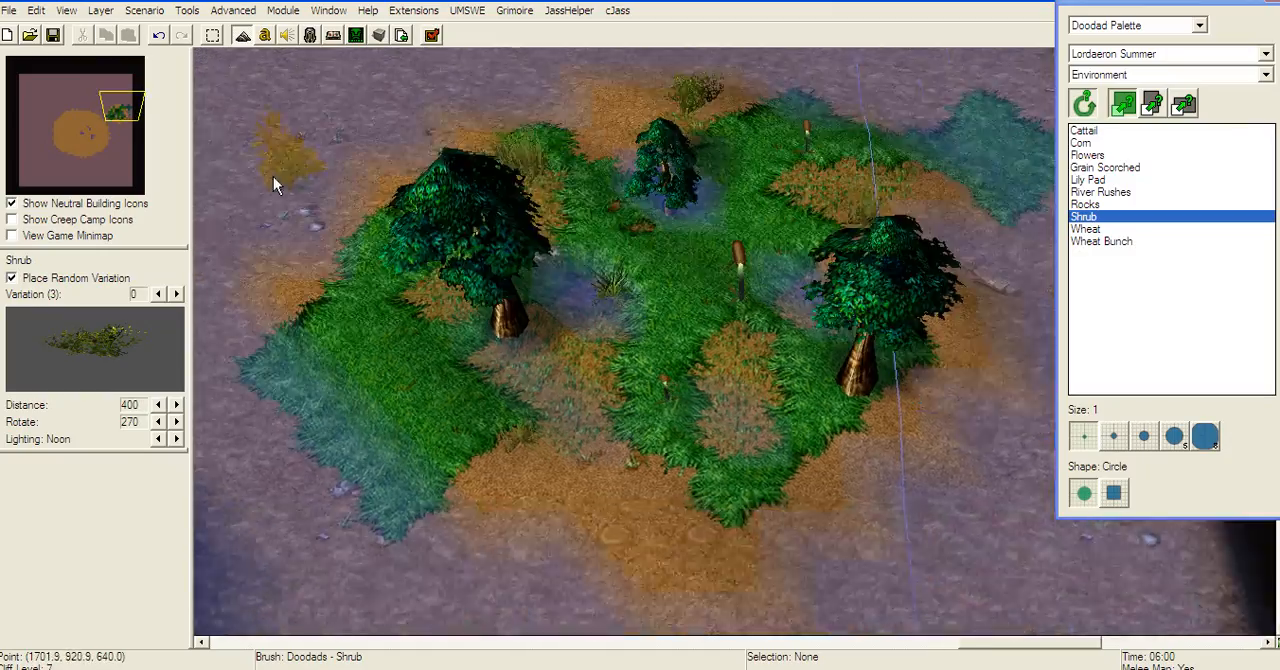
scroll(700, 236, up, 4)
scroll(734, 286, down, 3)
right_drag(735, 284, 1073, 20)
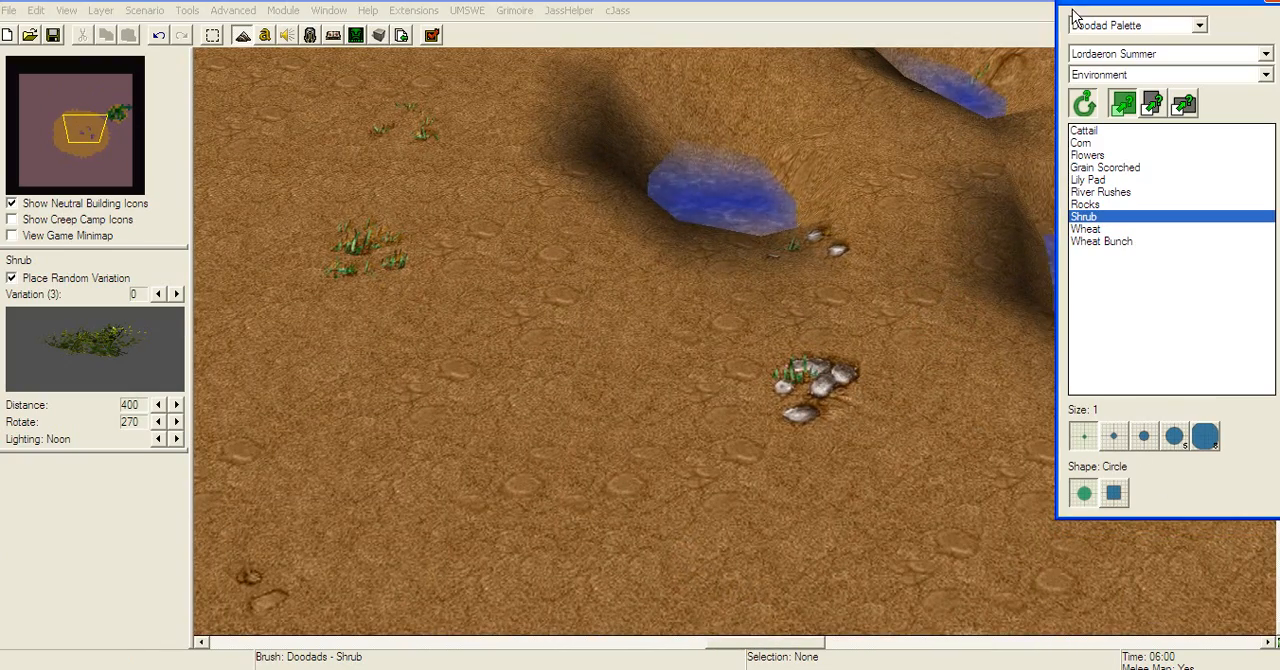